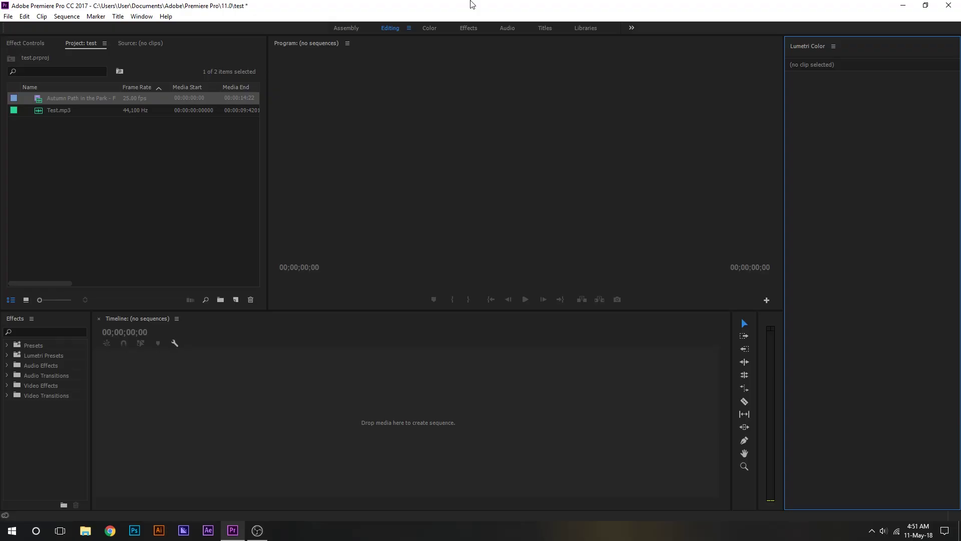
- Build a sequence from the Autumn Path clip and place Test.mp3 on audio track A2
{"action": "left_click_drag", "start_coordinate": [80, 148], "coordinate": [81, 99]}
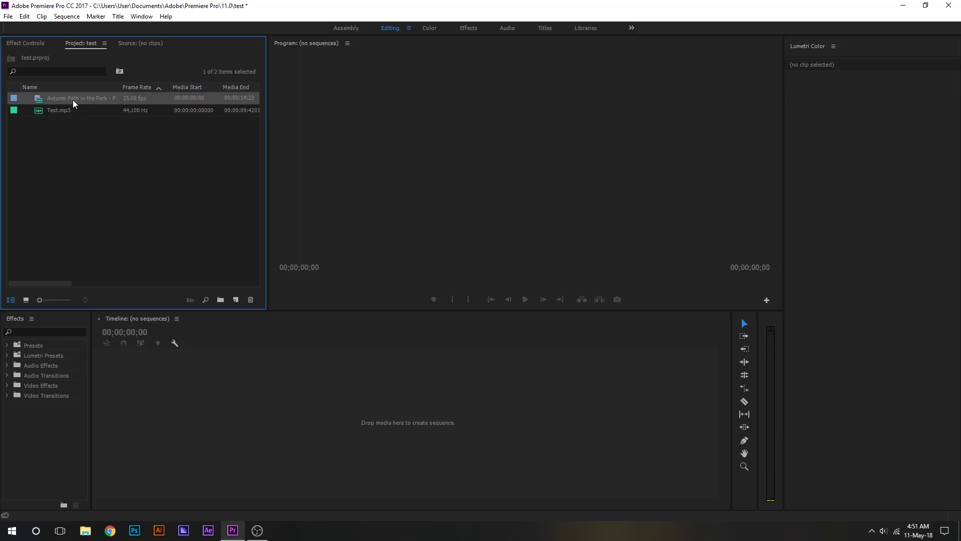
{"action": "left_click_drag", "start_coordinate": [73, 100], "coordinate": [240, 378]}
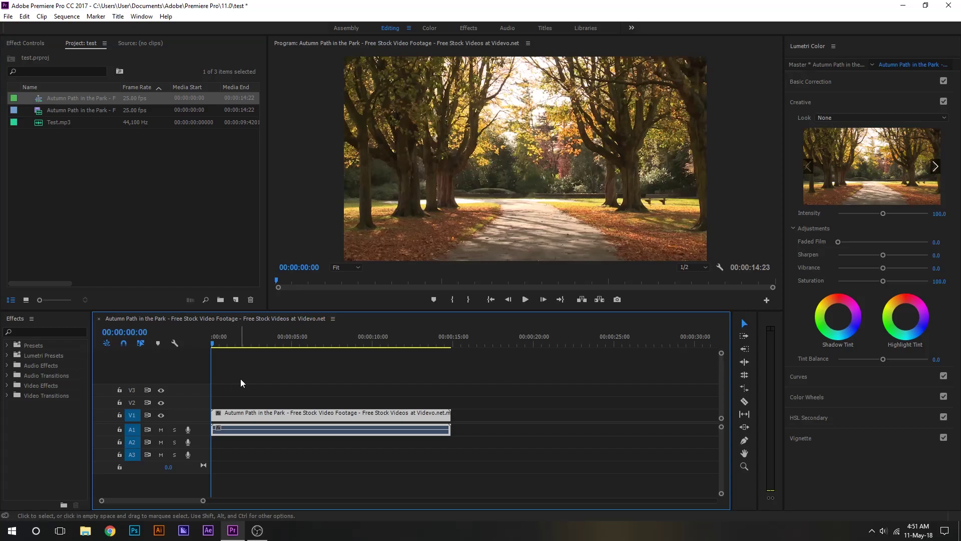
{"action": "left_click", "coordinate": [71, 130]}
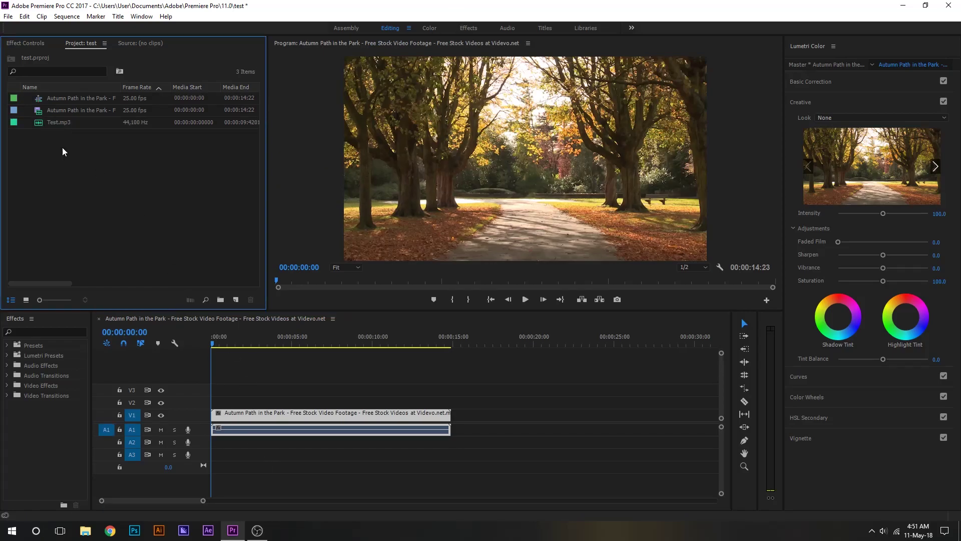
{"action": "left_click_drag", "start_coordinate": [68, 123], "coordinate": [217, 442]}
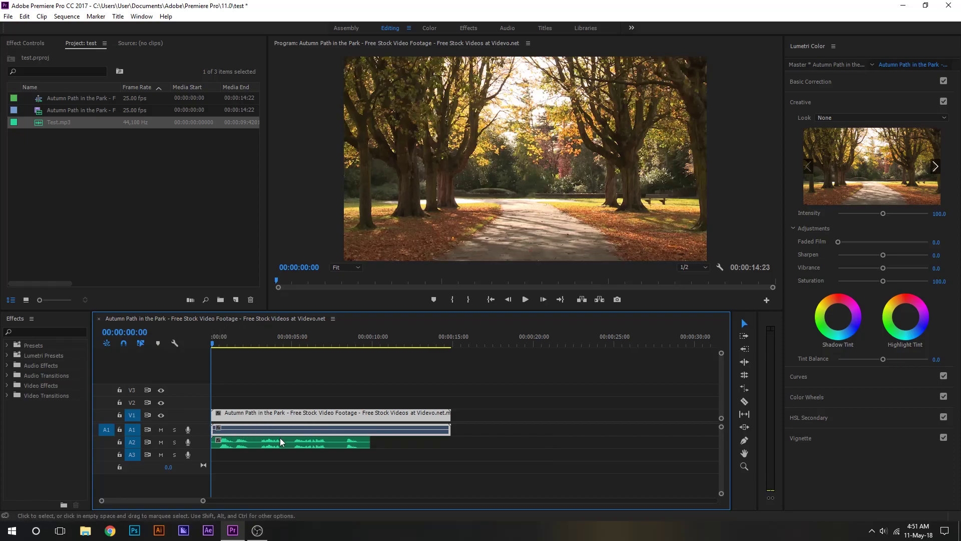
{"action": "double_click", "coordinate": [196, 429]}
{"action": "double_click", "coordinate": [194, 427]}
- Unlink the Autumn Path clip, delete its original audio, and move Test.mp3 up onto A1
{"action": "right_click", "coordinate": [277, 411]}
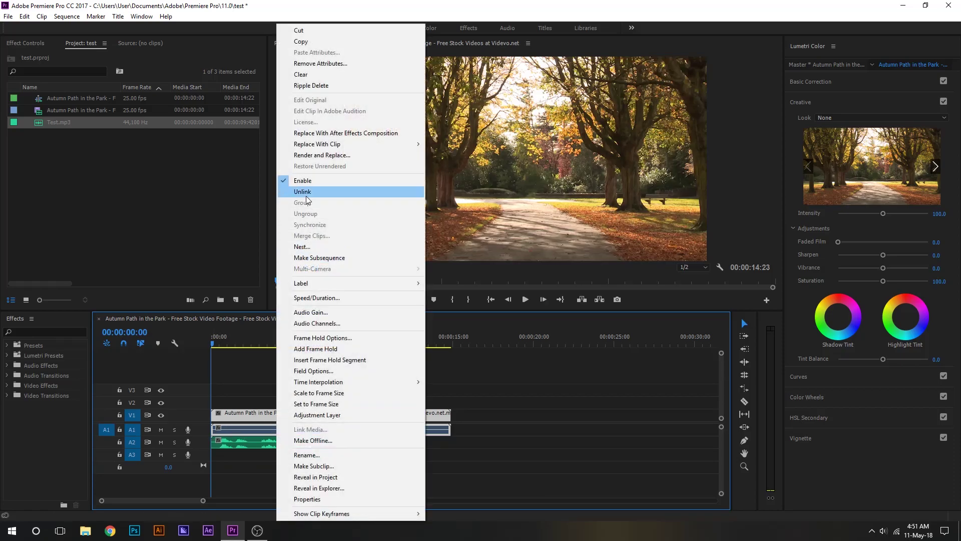
{"action": "left_click", "coordinate": [306, 193]}
{"action": "left_click", "coordinate": [258, 427]}
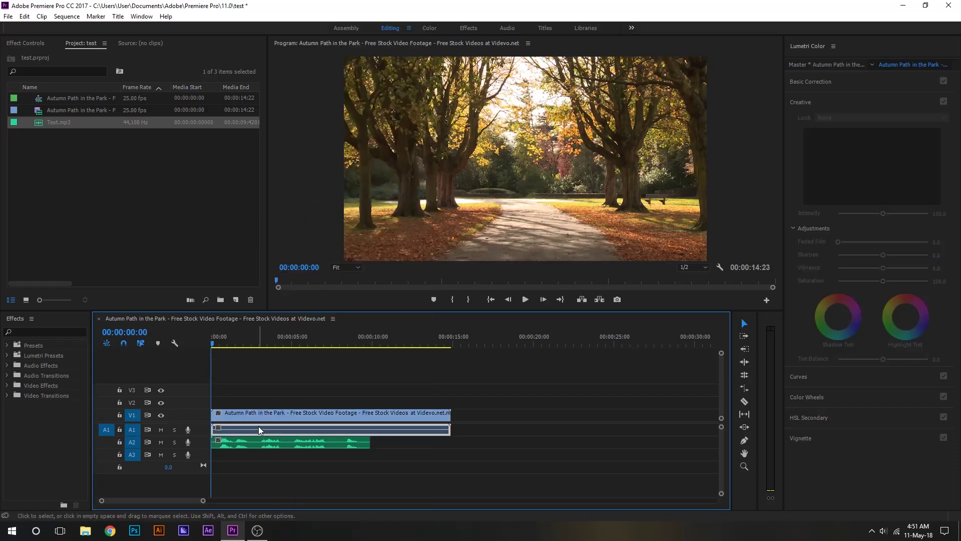
{"action": "key", "text": "Delete"}
{"action": "mouse_move", "coordinate": [256, 441]}
{"action": "left_mouse_down"}
{"action": "mouse_move", "coordinate": [296, 435]}
{"action": "mouse_move", "coordinate": [279, 430]}
{"action": "left_mouse_up"}
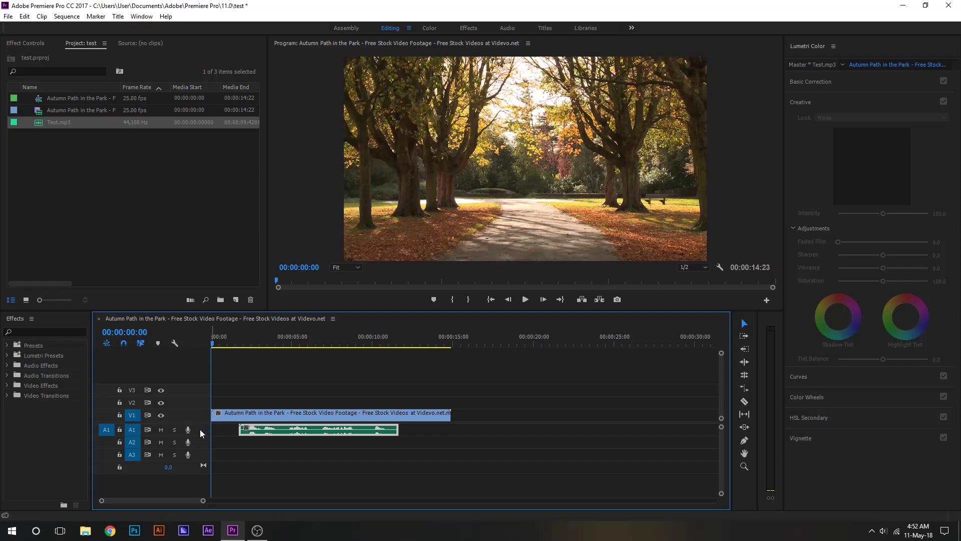
- Enlarge the A1 audio track's height
{"action": "scroll", "coordinate": [200, 430], "scroll_direction": "up", "scroll_amount": 3, "text": "alt"}
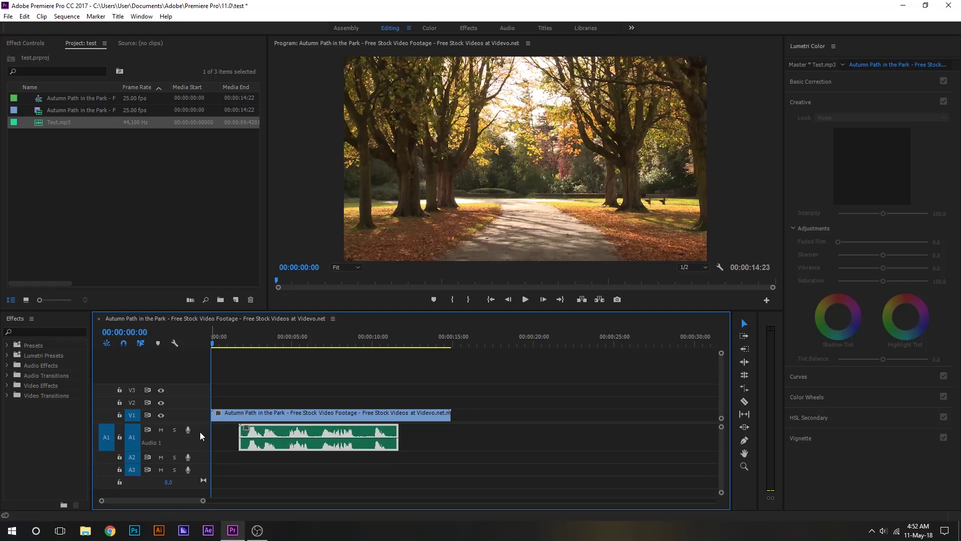
{"action": "scroll", "coordinate": [201, 432], "scroll_direction": "up", "scroll_amount": 2, "text": "alt"}
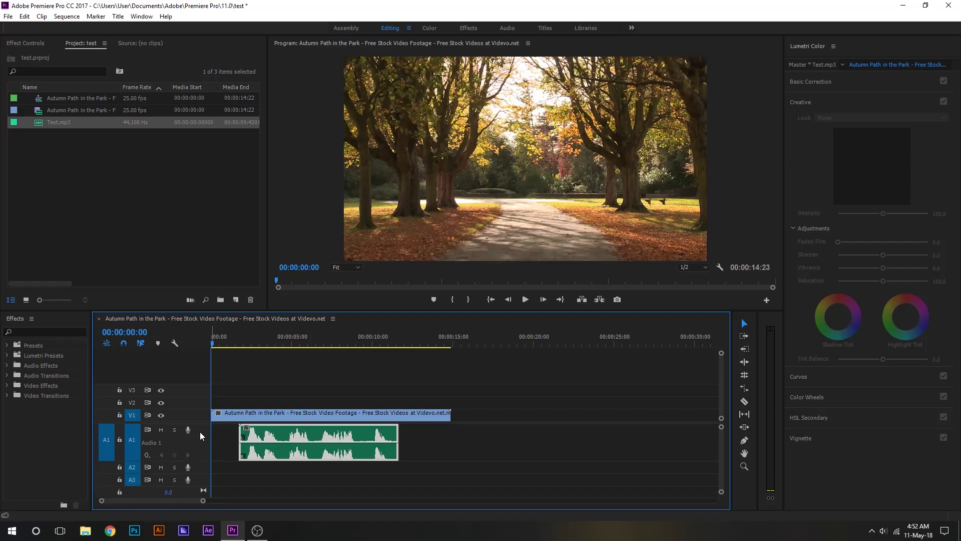
{"action": "scroll", "coordinate": [199, 432], "scroll_direction": "up", "scroll_amount": 1, "text": "alt"}
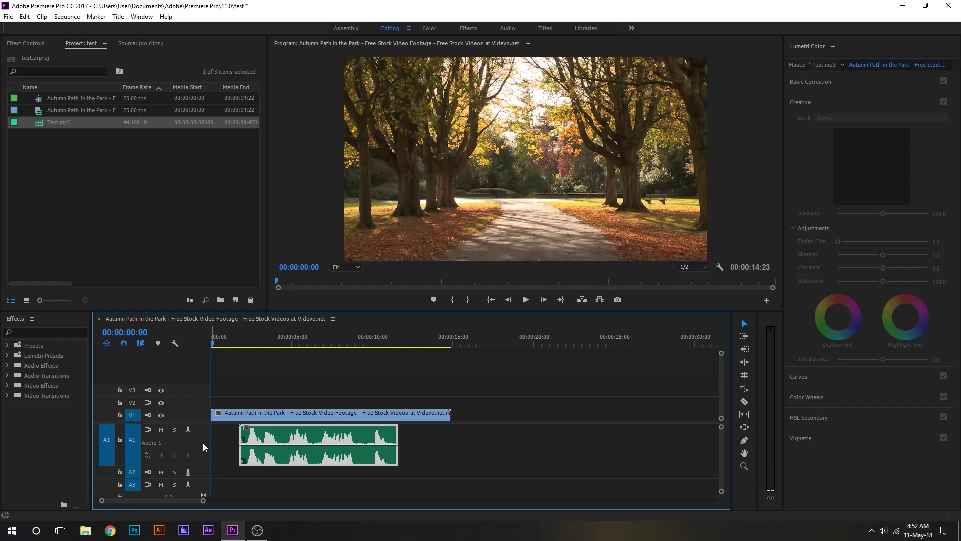
- Zoom into the timeline and play the music from about 2 seconds
{"action": "key", "text": "="}
{"action": "key", "text": "="}
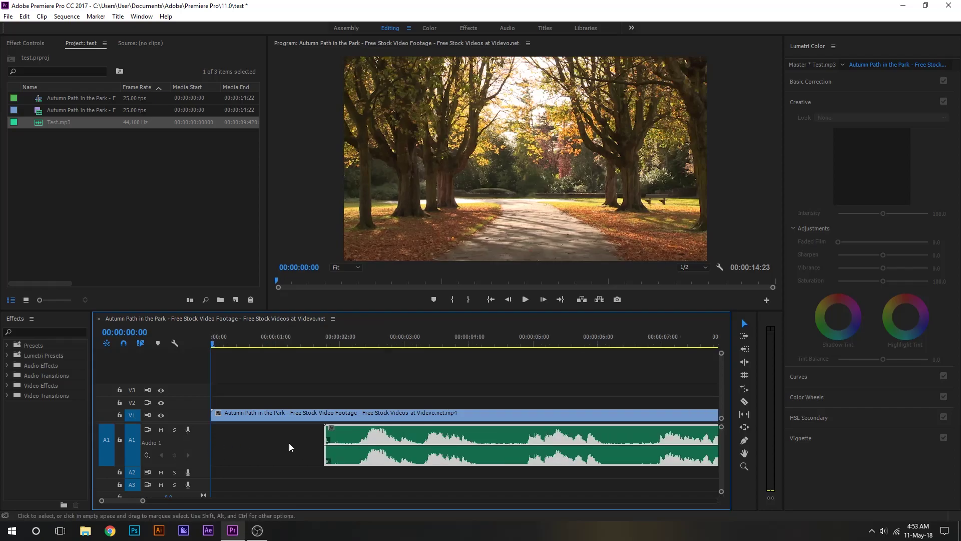
{"action": "key", "text": "-"}
{"action": "key", "text": "="}
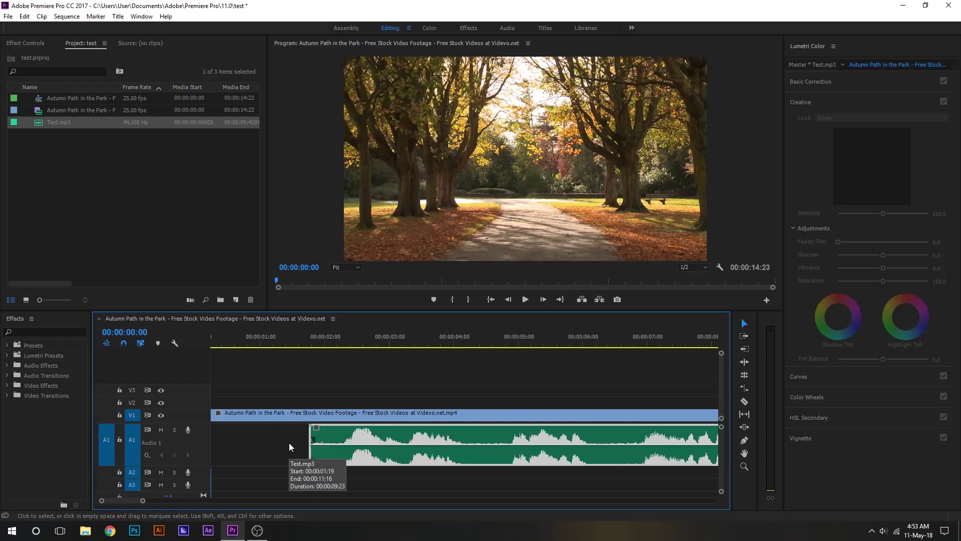
{"action": "scroll", "coordinate": [290, 442], "scroll_direction": "down", "scroll_amount": 3}
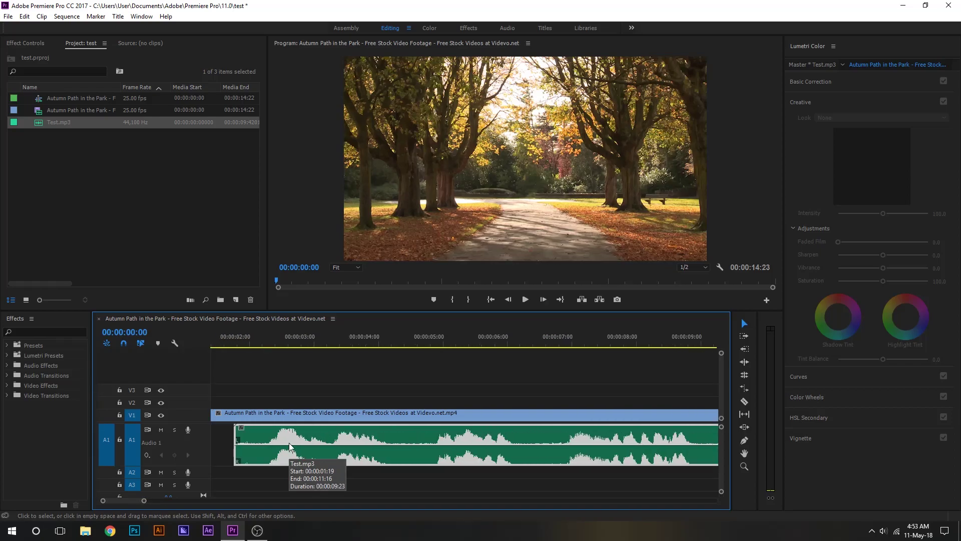
{"action": "scroll", "coordinate": [289, 443], "scroll_direction": "down", "scroll_amount": 1}
{"action": "scroll", "coordinate": [289, 443], "scroll_direction": "down", "scroll_amount": 1}
{"action": "scroll", "coordinate": [276, 422], "scroll_direction": "up", "scroll_amount": 1}
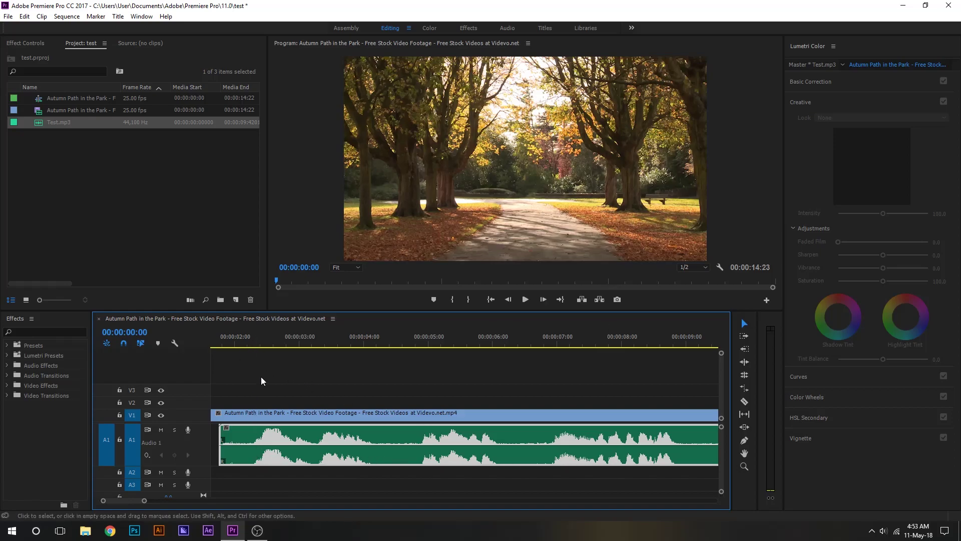
{"action": "left_click", "coordinate": [243, 341]}
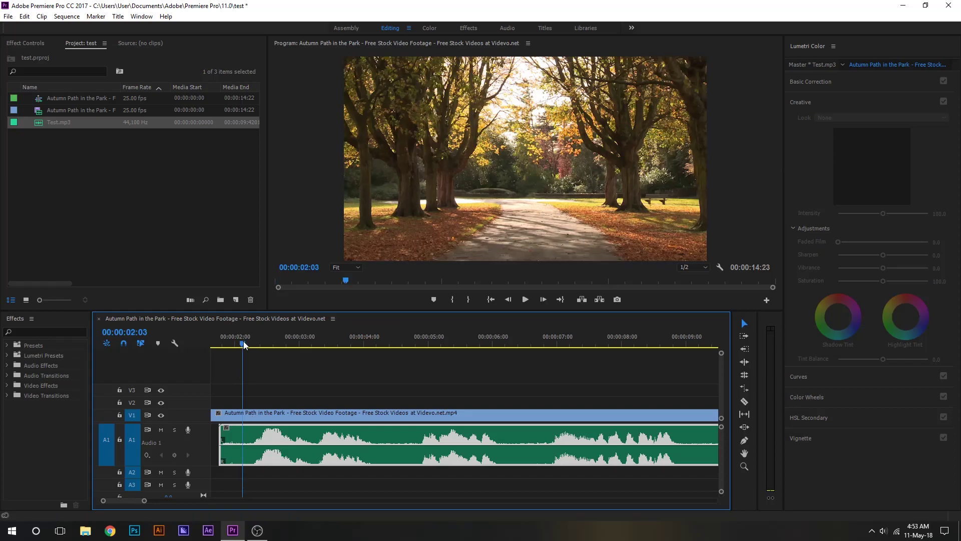
{"action": "key", "text": "space"}
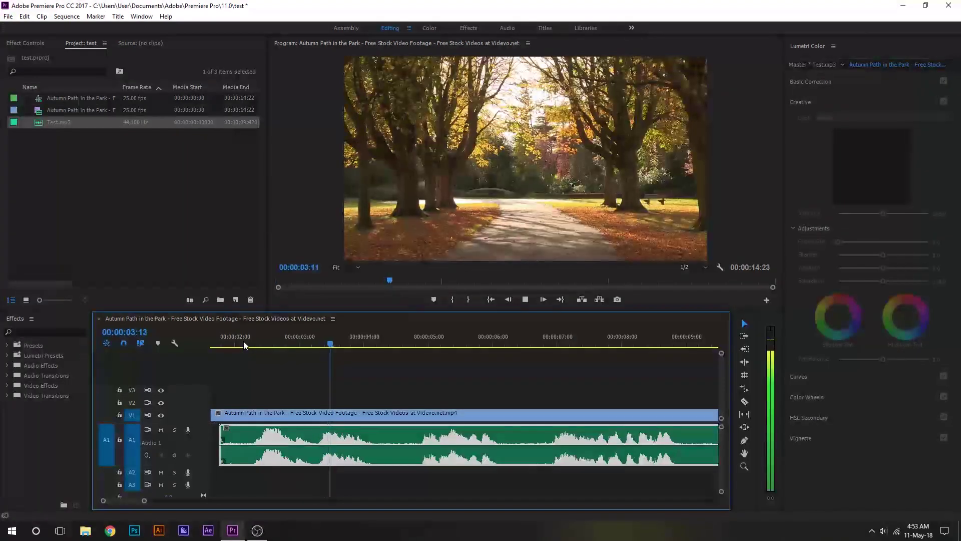
{"action": "key", "text": "space"}
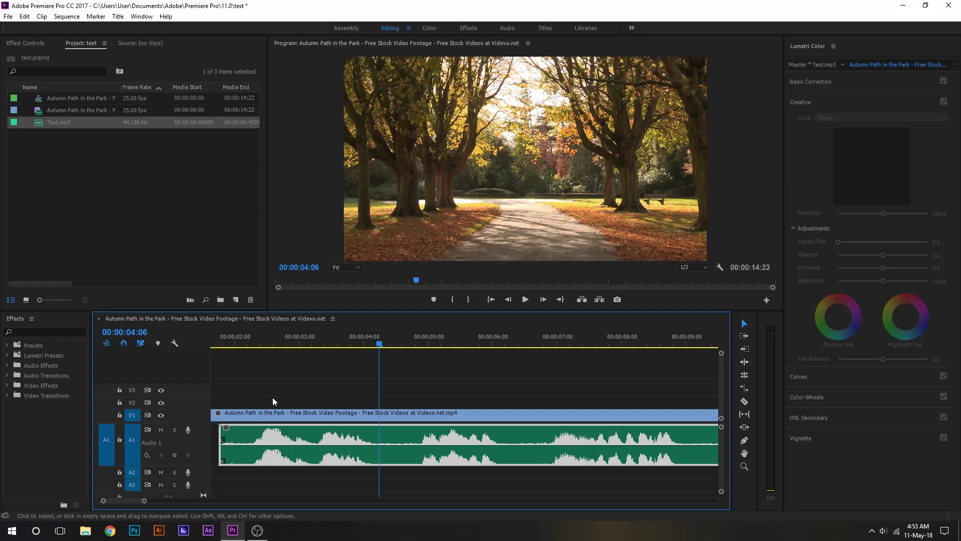
- Replay from about 2 seconds, stopping with the playhead at 00:00:04:06
{"action": "left_click", "coordinate": [245, 341]}
{"action": "key", "text": "space"}
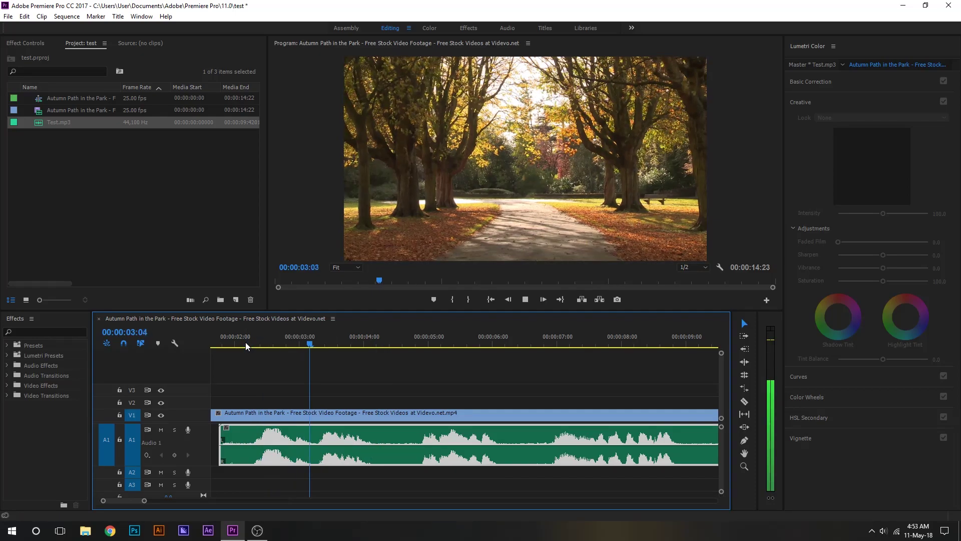
{"action": "key", "text": "space"}
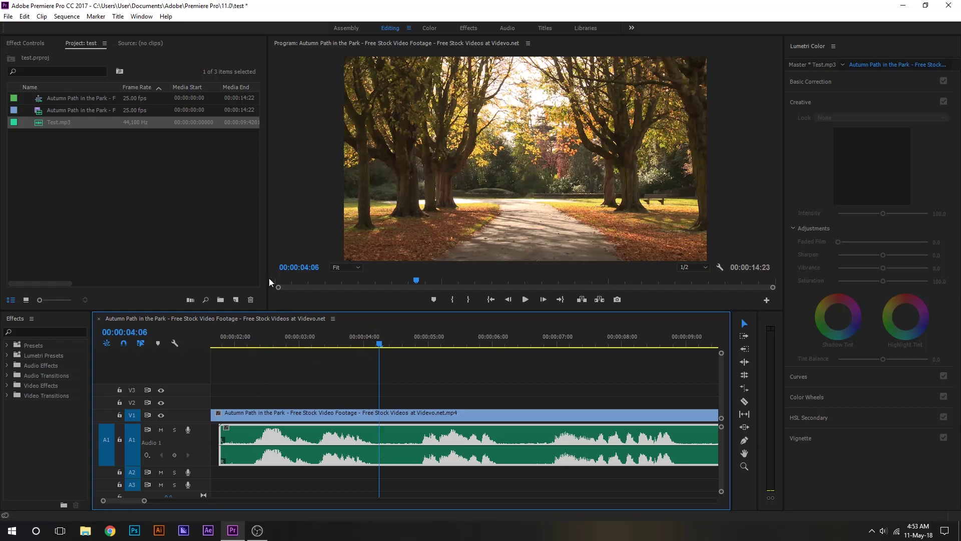
- Create a default still title named Title 01 and start a text box on its canvas
{"action": "left_click", "coordinate": [118, 17]}
{"action": "mouse_move", "coordinate": [135, 48]}
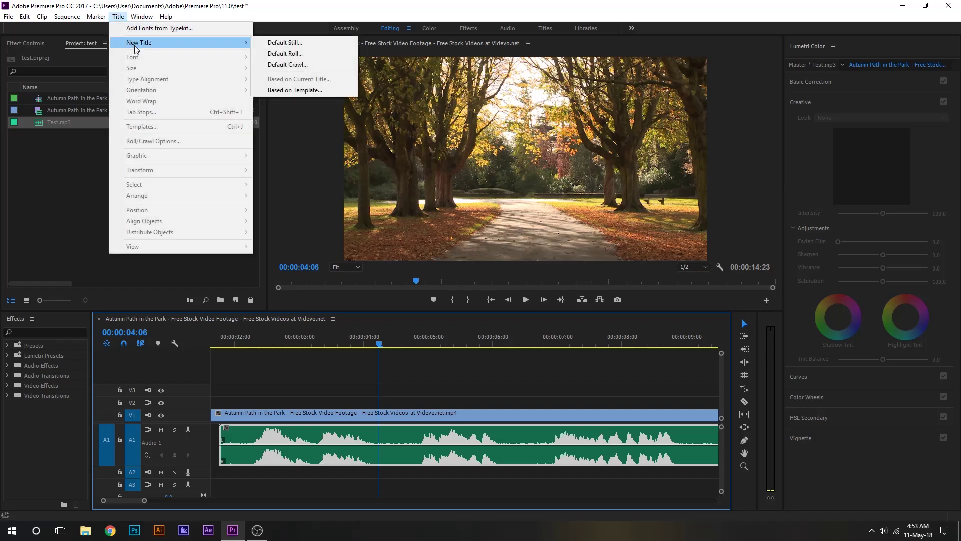
{"action": "left_click", "coordinate": [290, 44]}
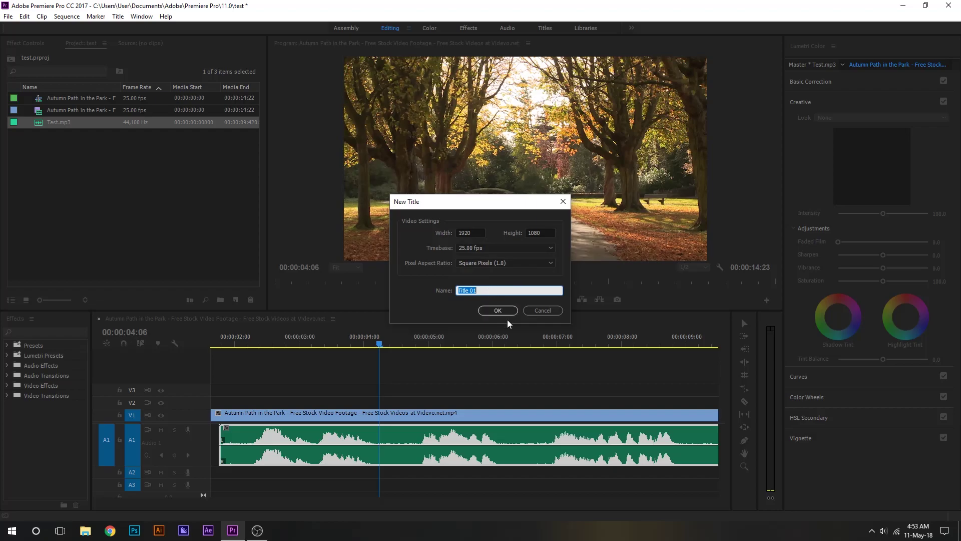
{"action": "left_click", "coordinate": [498, 311]}
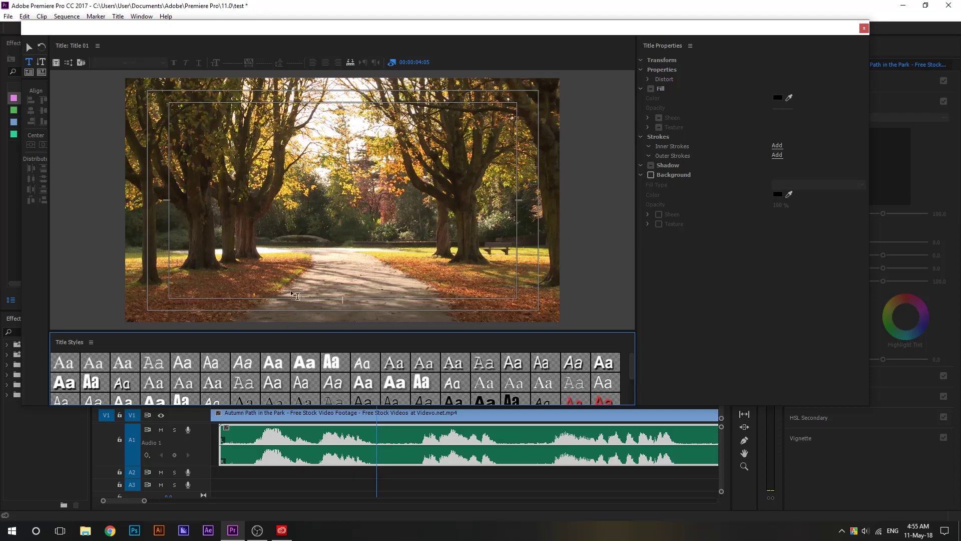
{"action": "left_click", "coordinate": [213, 281]}
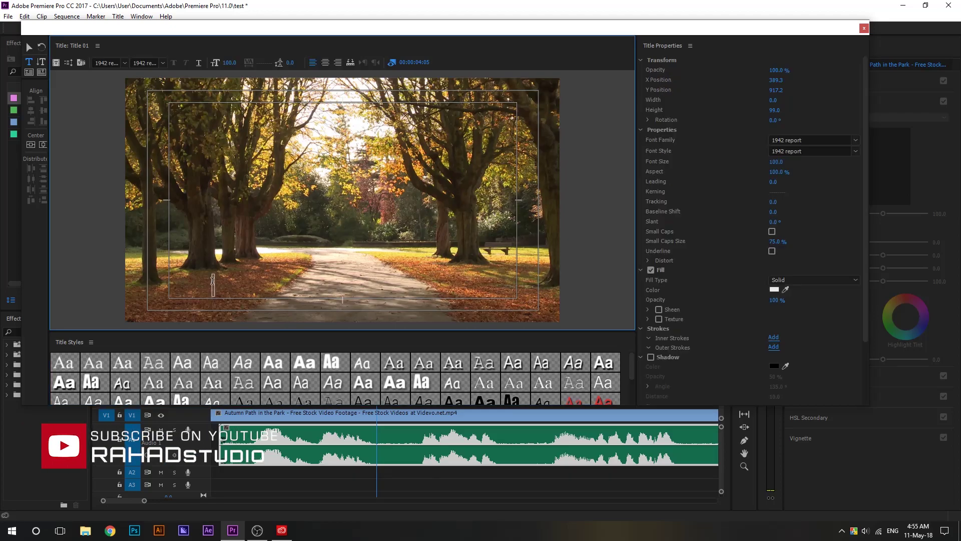
- Launch Avro Keyboard's Unicode to Bijoy text converter
{"action": "left_click", "coordinate": [843, 532]}
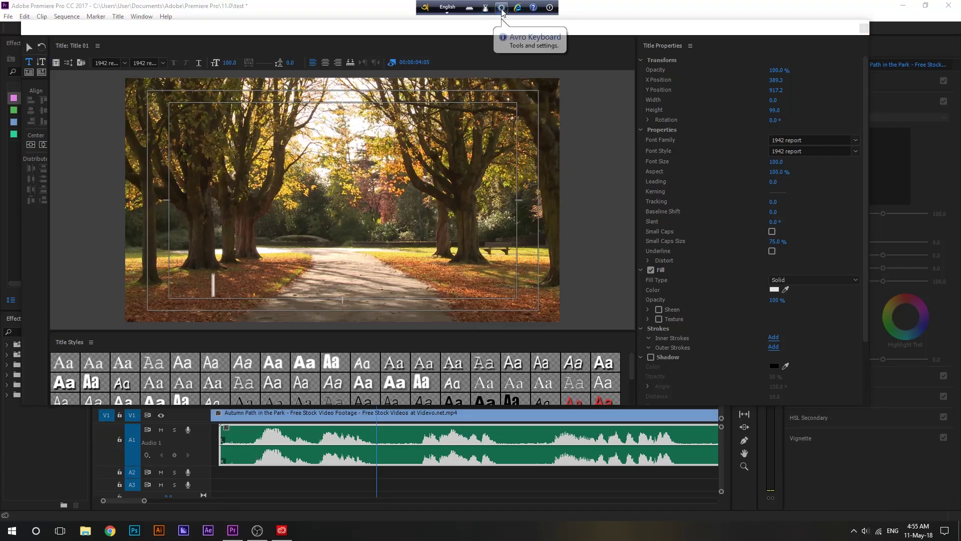
{"action": "left_click", "coordinate": [502, 7]}
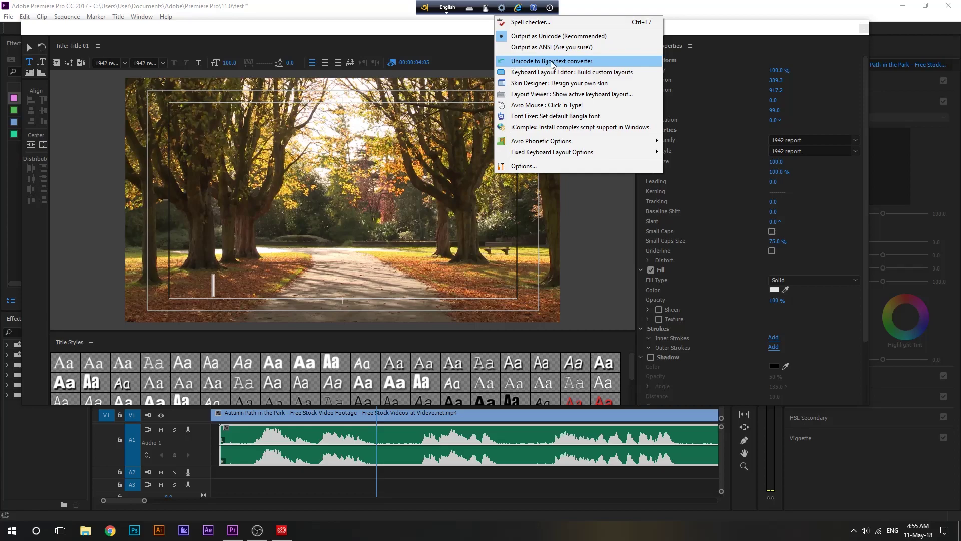
{"action": "left_click", "coordinate": [513, 63]}
- Type the Bangla greeting আসসালামু আলাইকুম: কেমন আছেন সবাই? into the converter
{"action": "left_click_drag", "start_coordinate": [450, 195], "coordinate": [479, 171]}
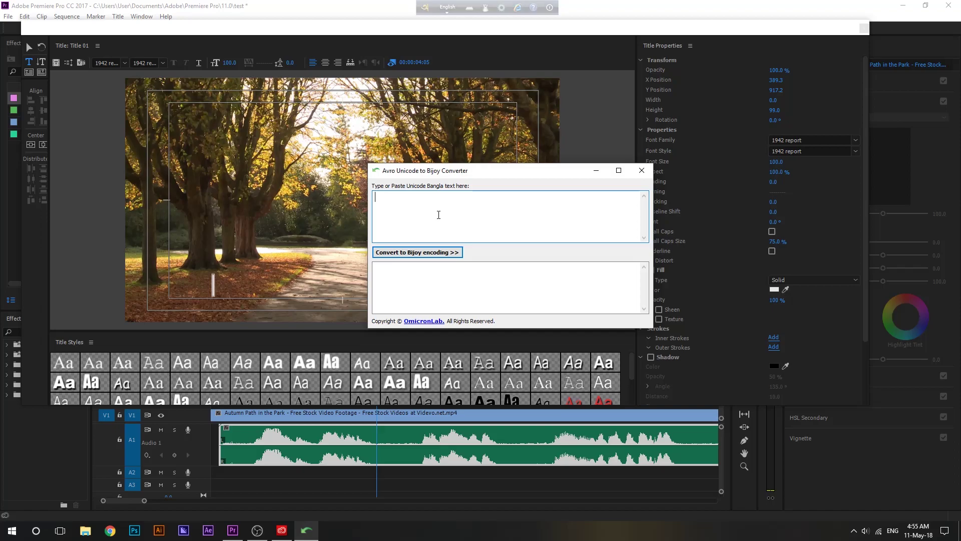
{"action": "key", "text": "F12"}
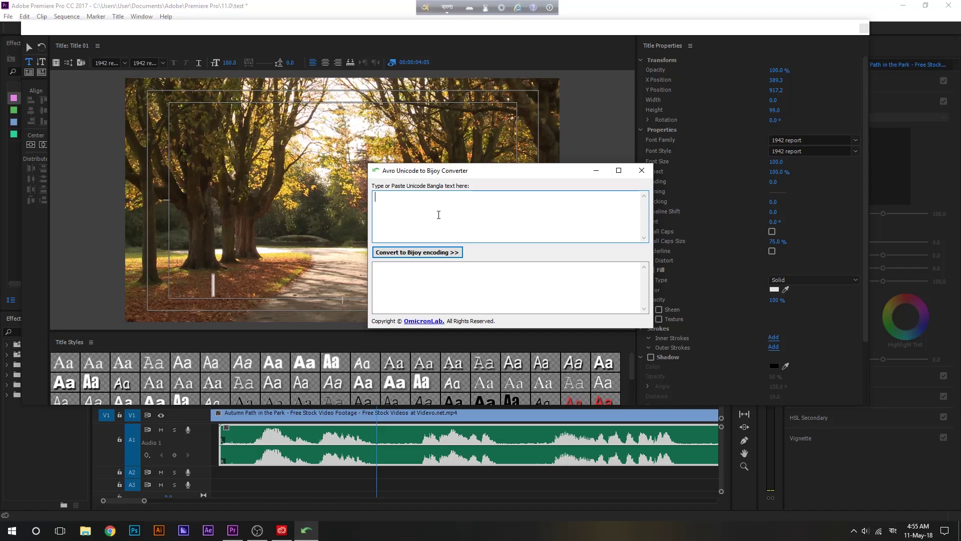
{"action": "type", "text": "assala"}
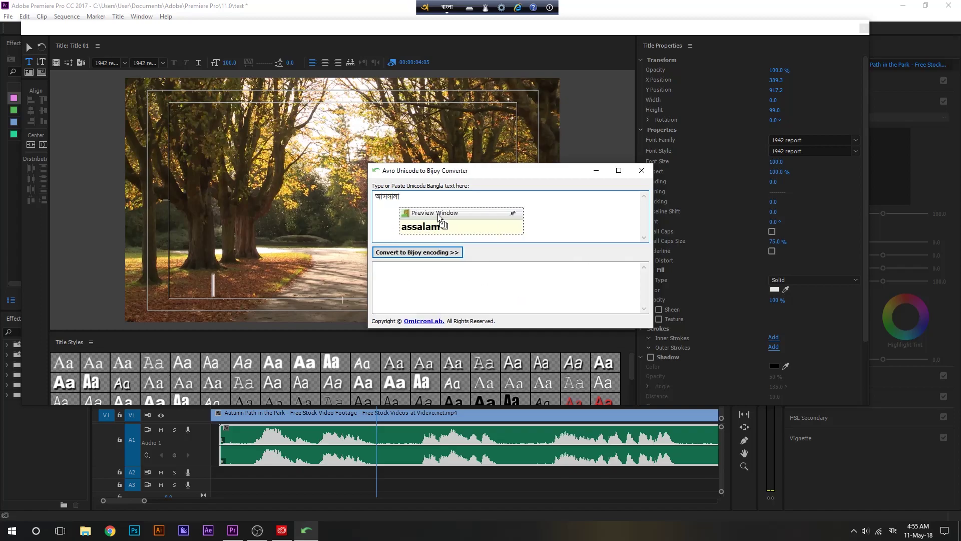
{"action": "type", "text": "mu"}
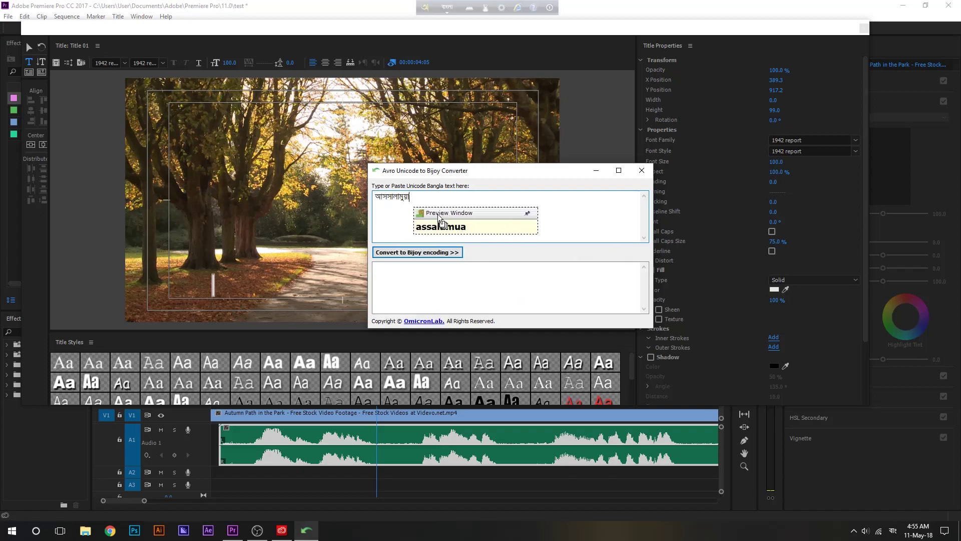
{"action": "type", "text": "a"}
{"action": "key", "text": "BackSpace"}
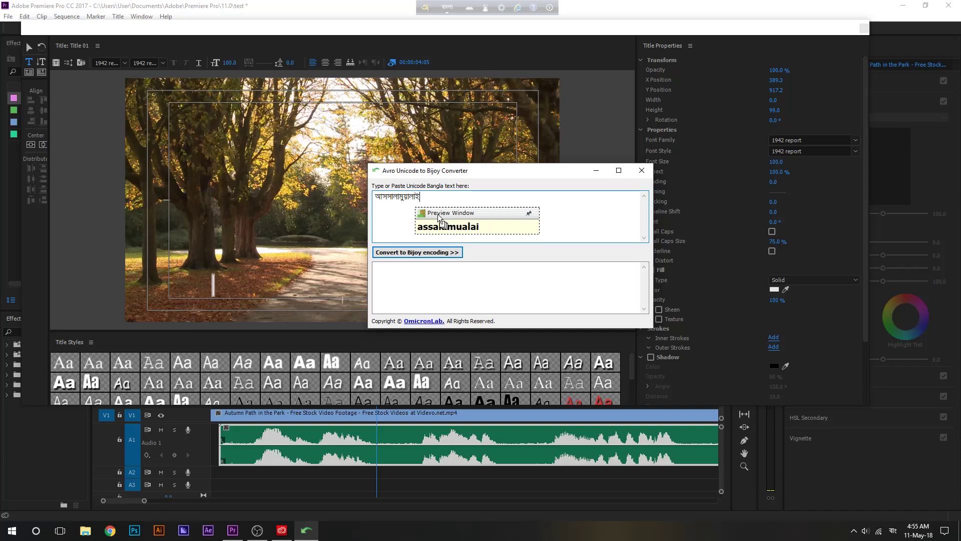
{"action": "type", "text": "alai"}
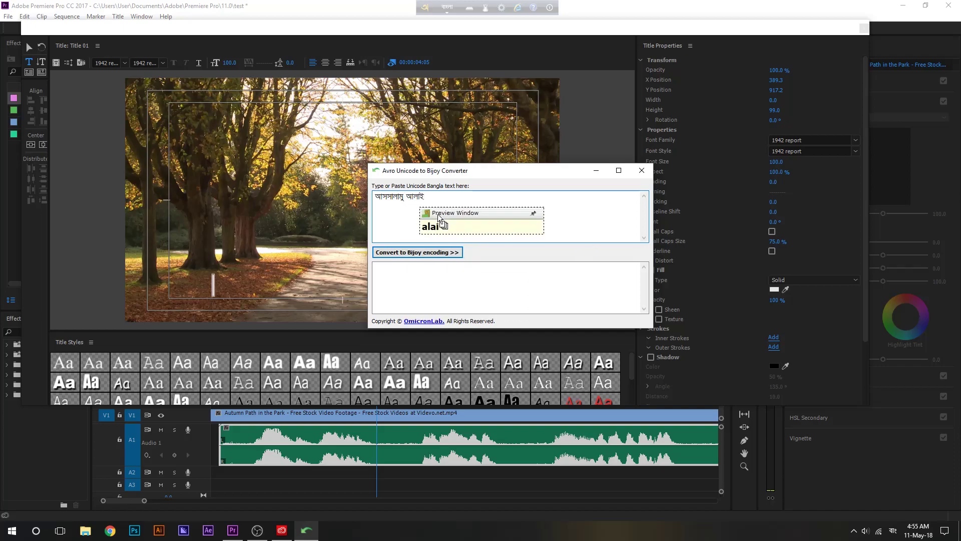
{"action": "type", "text": "kum "}
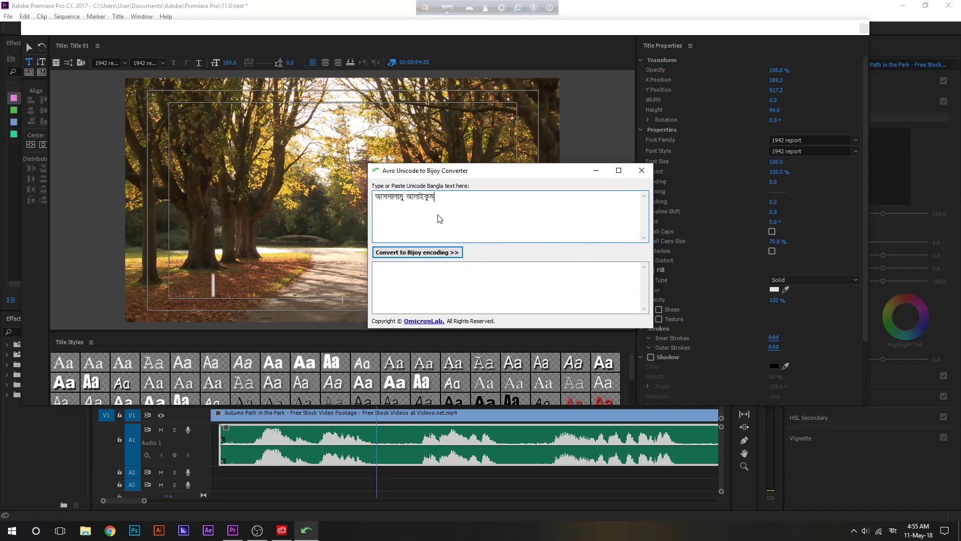
{"action": "type", "text": "; kemo"}
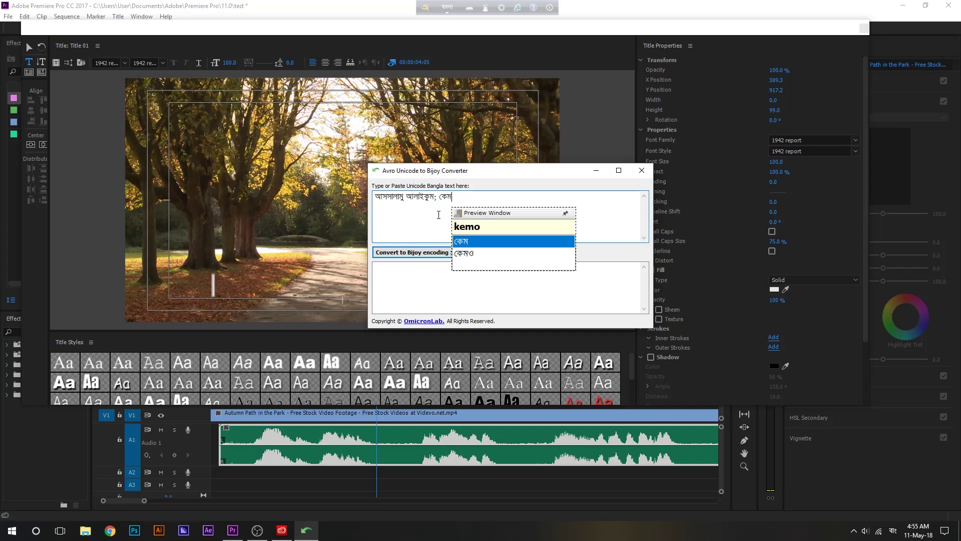
{"action": "type", "text": "n acen"}
{"action": "key", "text": "Down"}
{"action": "type", "text": "s"}
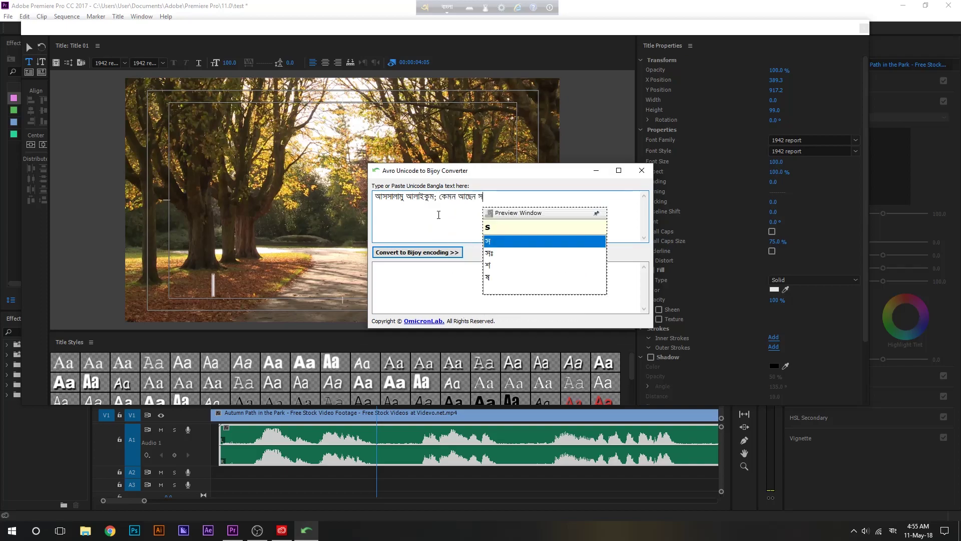
{"action": "type", "text": "obi"}
{"action": "key", "text": "BackSpace"}
{"action": "type", "text": "ai"}
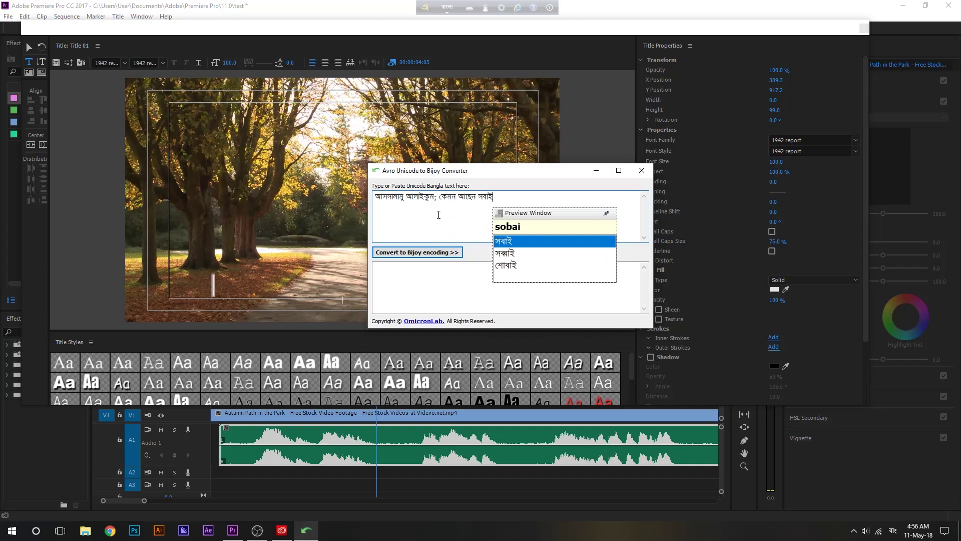
{"action": "type", "text": "?"}
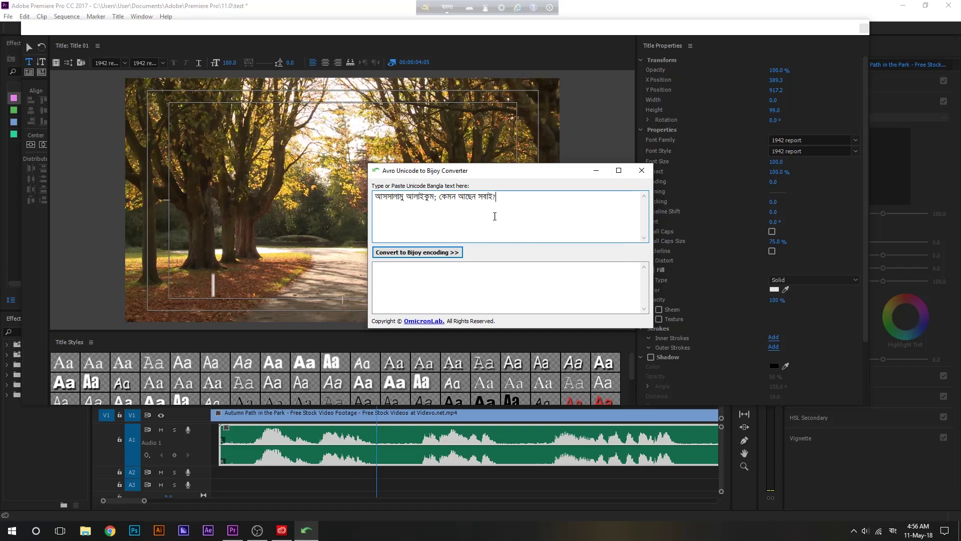
- Convert the greeting to Bijoy, copy the output, and switch Avro back to English
{"action": "left_click", "coordinate": [427, 254]}
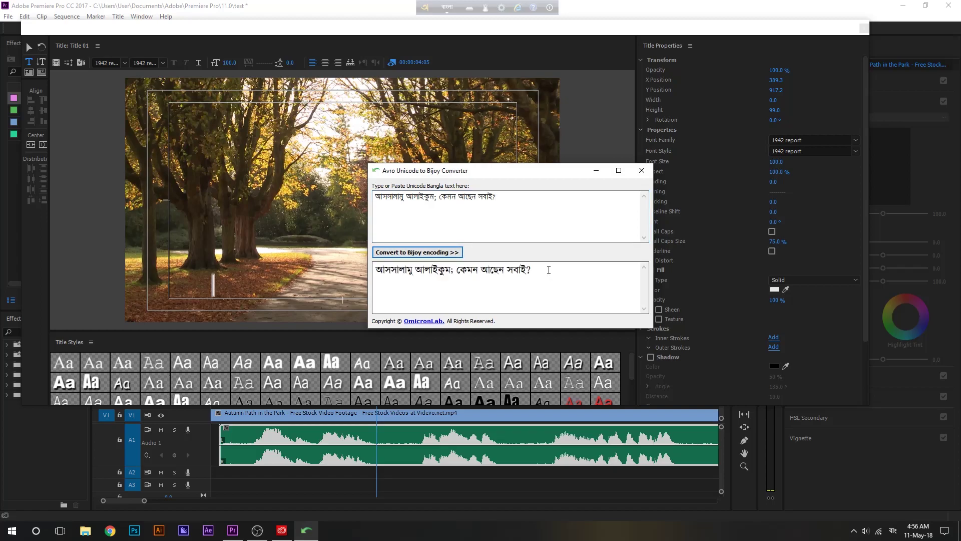
{"action": "left_click_drag", "start_coordinate": [549, 270], "coordinate": [367, 262]}
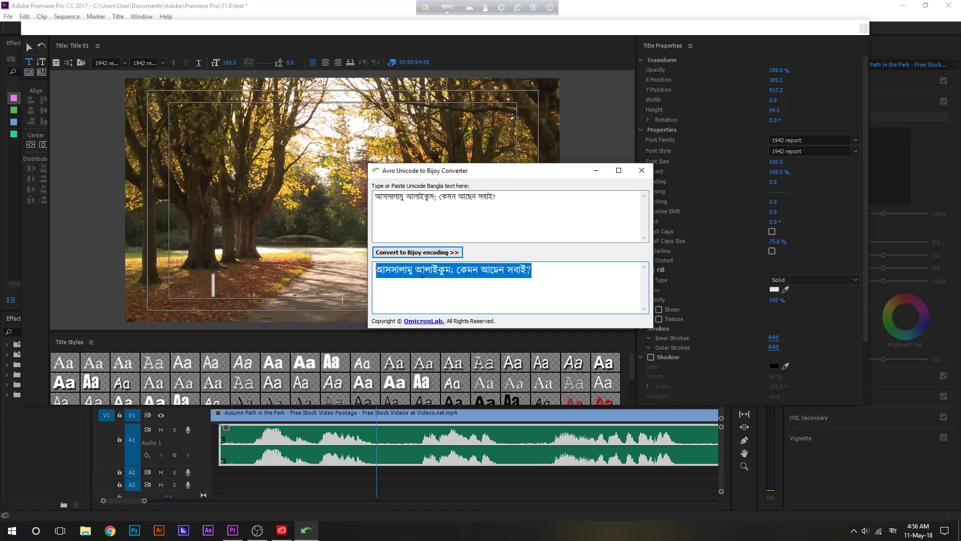
{"action": "left_click", "coordinate": [447, 7]}
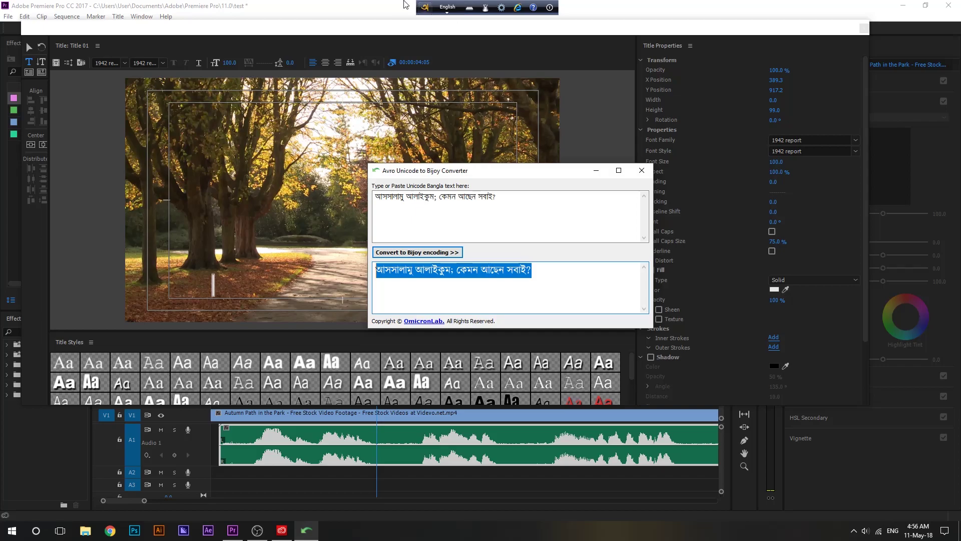
{"action": "left_click", "coordinate": [319, 29]}
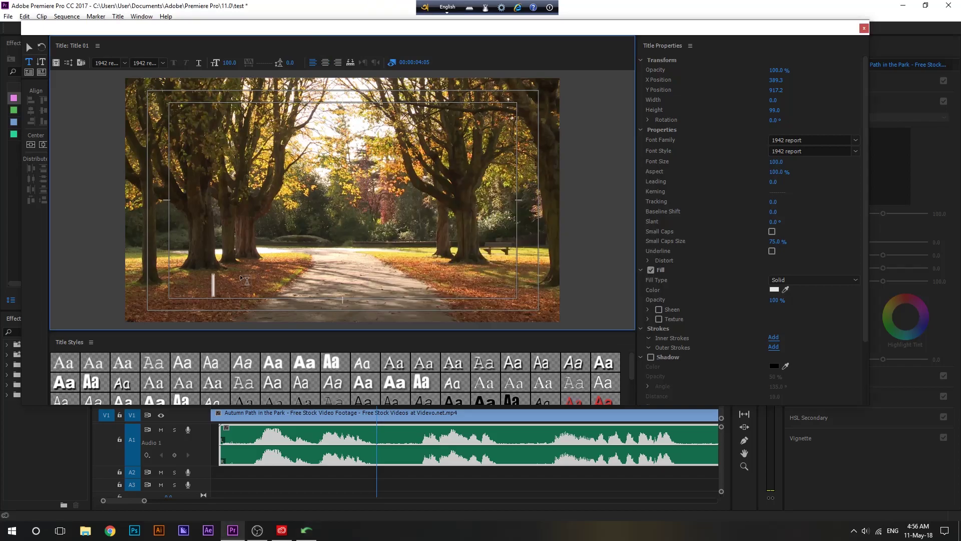
- Paste the converted greeting into Title 01 and set its font to Kalpurush ANSI
{"action": "key", "text": "ctrl+v"}
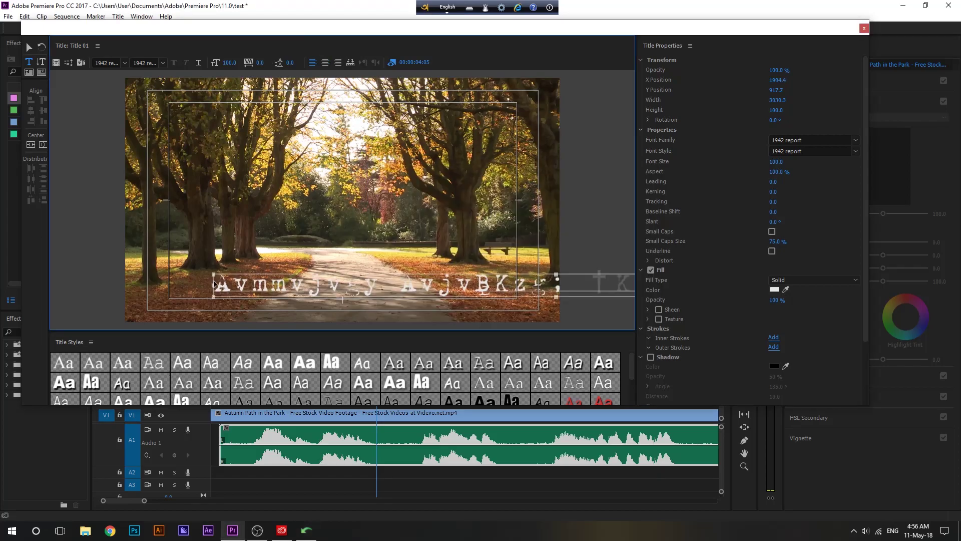
{"action": "key", "text": "ctrl+a"}
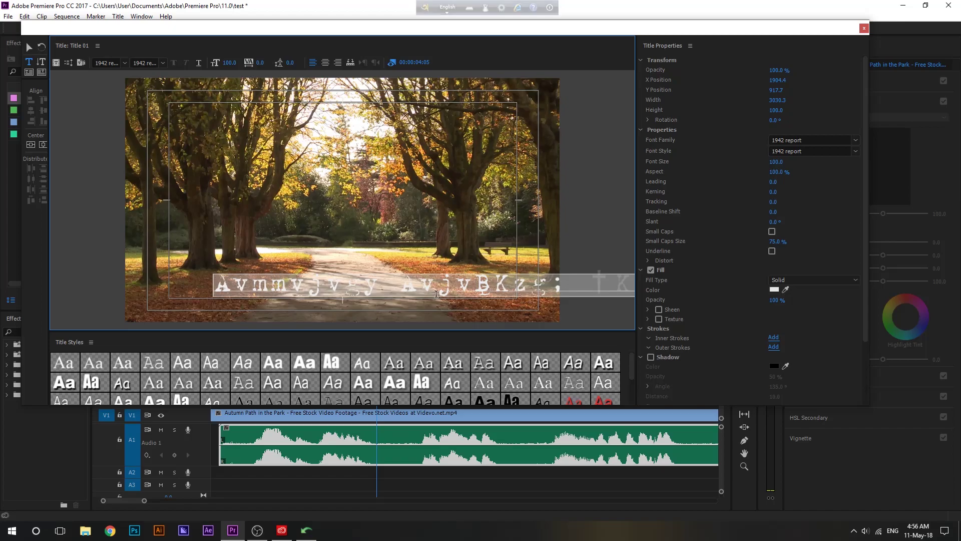
{"action": "left_click", "coordinate": [109, 64]}
{"action": "type", "text": "Kalpurush"}
{"action": "key", "text": "Return"}
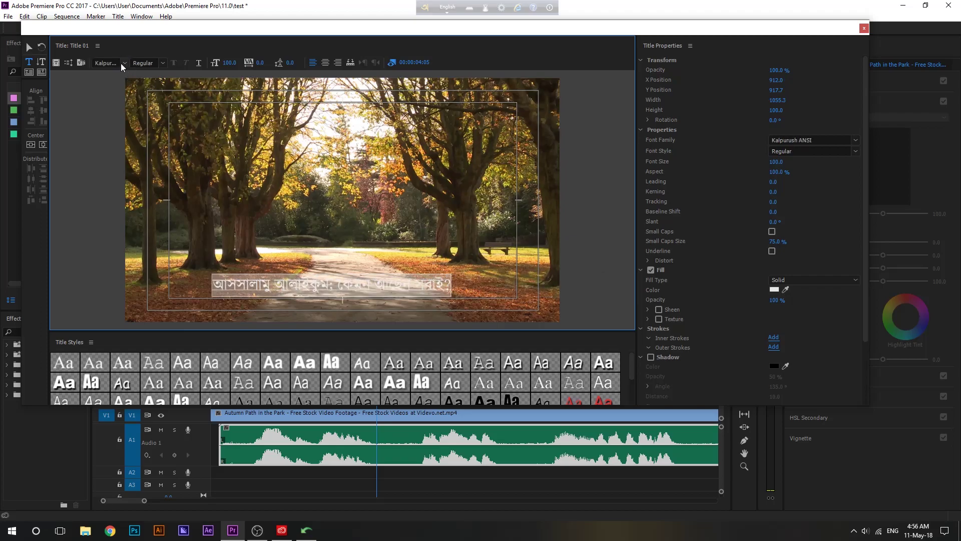
{"action": "left_click", "coordinate": [121, 63]}
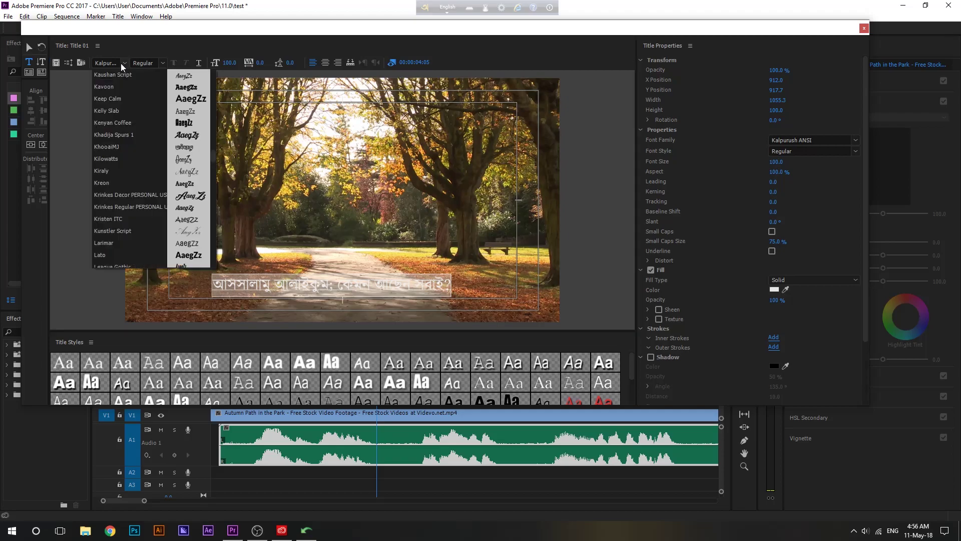
{"action": "left_click", "coordinate": [121, 63]}
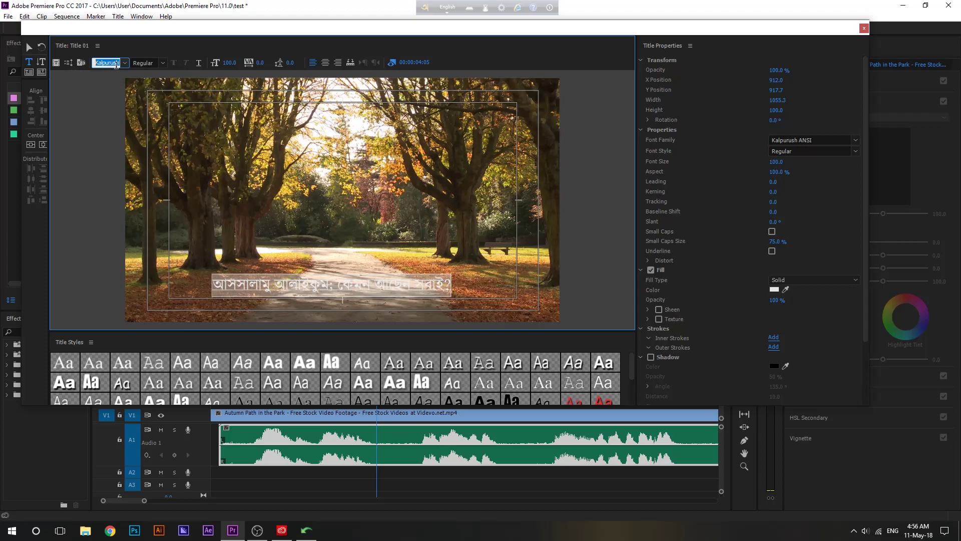
{"action": "left_click", "coordinate": [267, 291]}
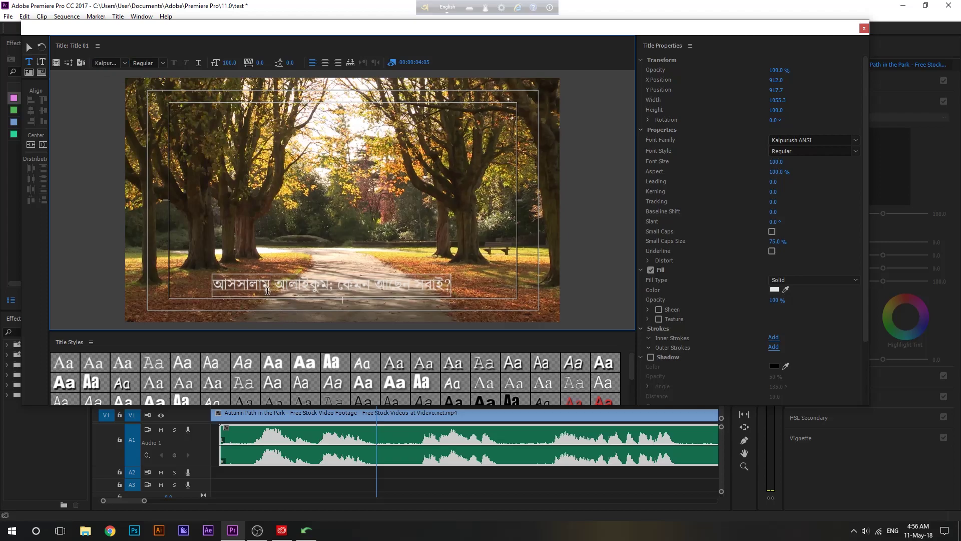
- Centre the greeting horizontally and set its fill colour to white FFFFFF
{"action": "left_click", "coordinate": [28, 47]}
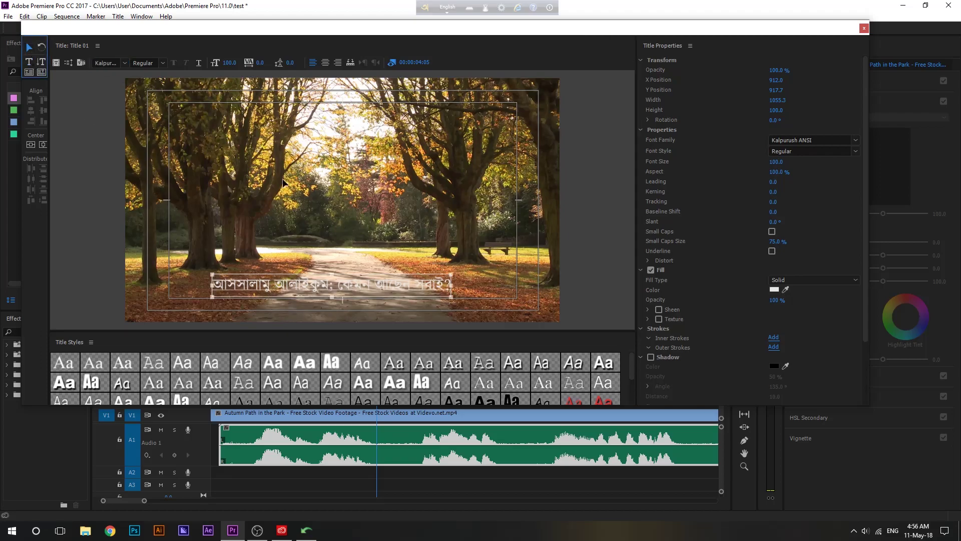
{"action": "left_click", "coordinate": [42, 146]}
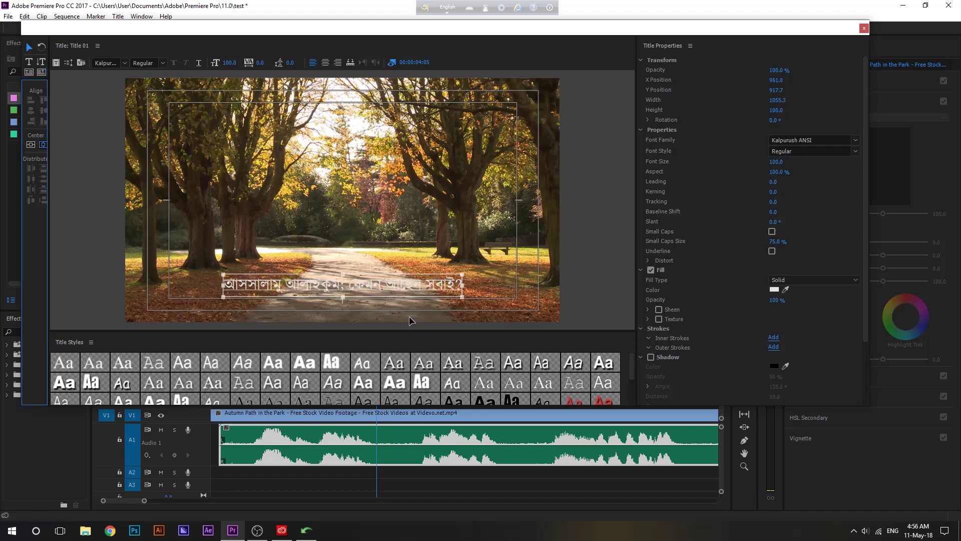
{"action": "left_click", "coordinate": [775, 291]}
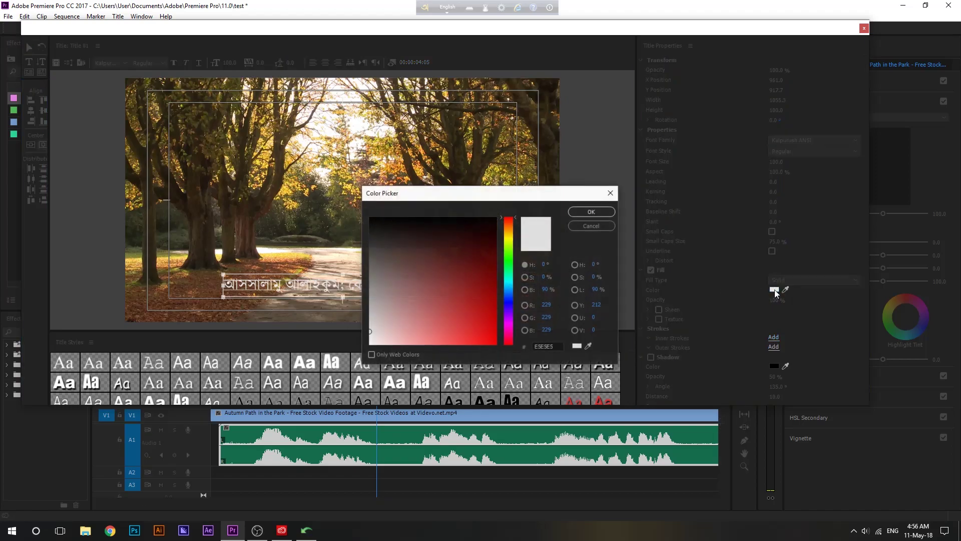
{"action": "left_click", "coordinate": [476, 291]}
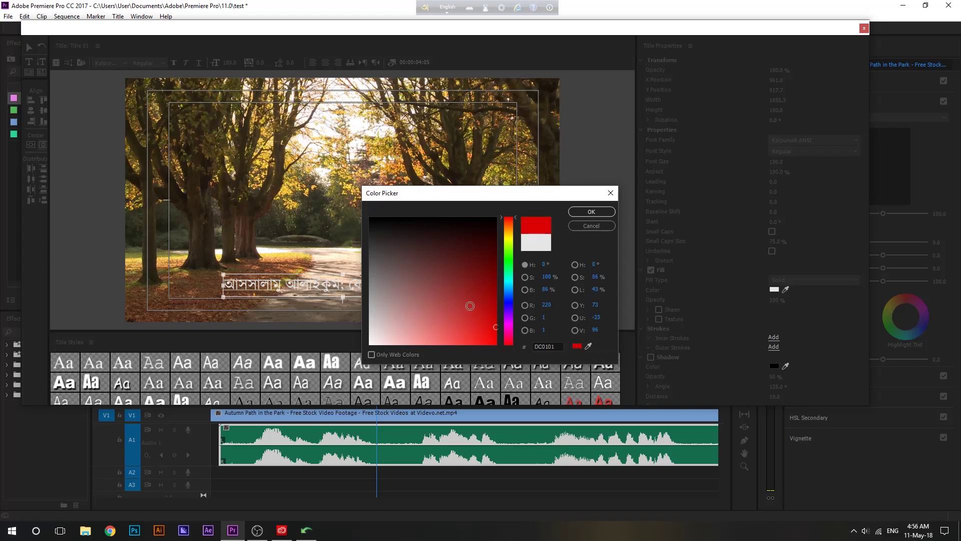
{"action": "left_click", "coordinate": [368, 215]}
{"action": "left_click", "coordinate": [591, 211]}
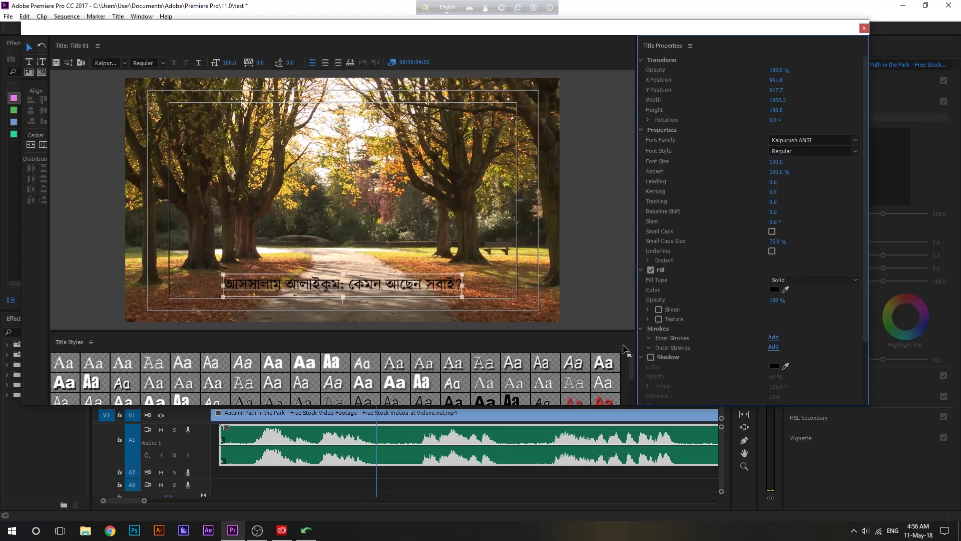
{"action": "left_click", "coordinate": [774, 290]}
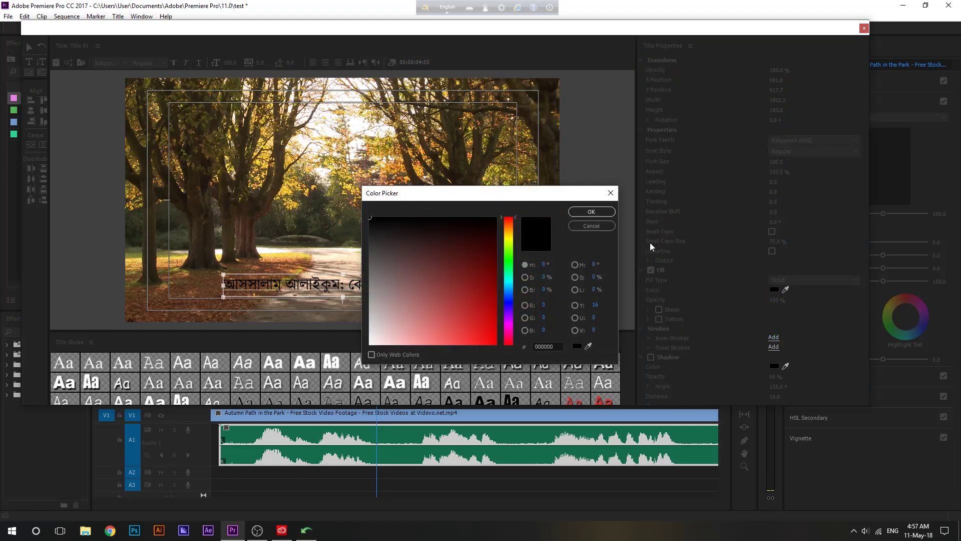
{"action": "left_click_drag", "start_coordinate": [389, 251], "coordinate": [370, 343]}
{"action": "left_click", "coordinate": [590, 212]}
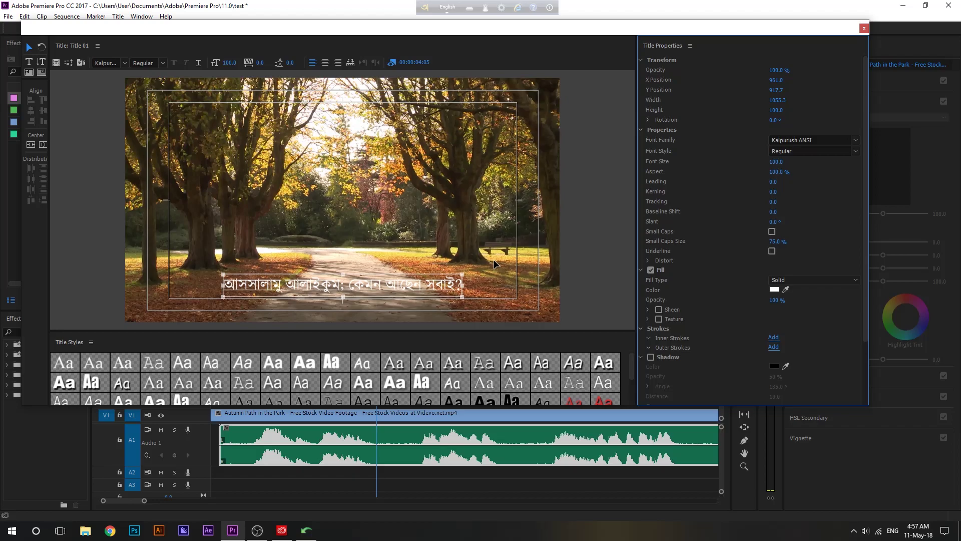
{"action": "left_click", "coordinate": [196, 164]}
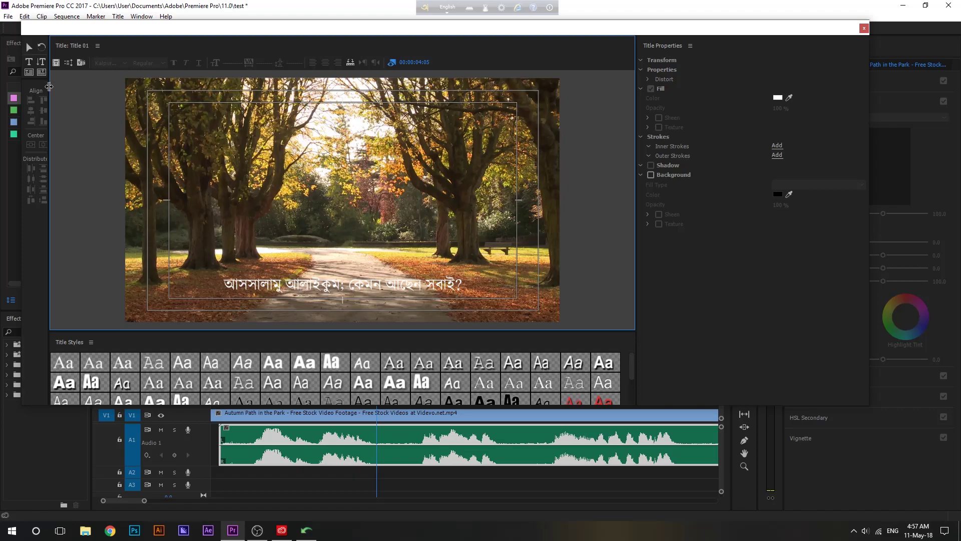
- Draw a full-width rectangle across the lower frame and fill it black
{"action": "left_click_drag", "start_coordinate": [36, 83], "coordinate": [36, 178]}
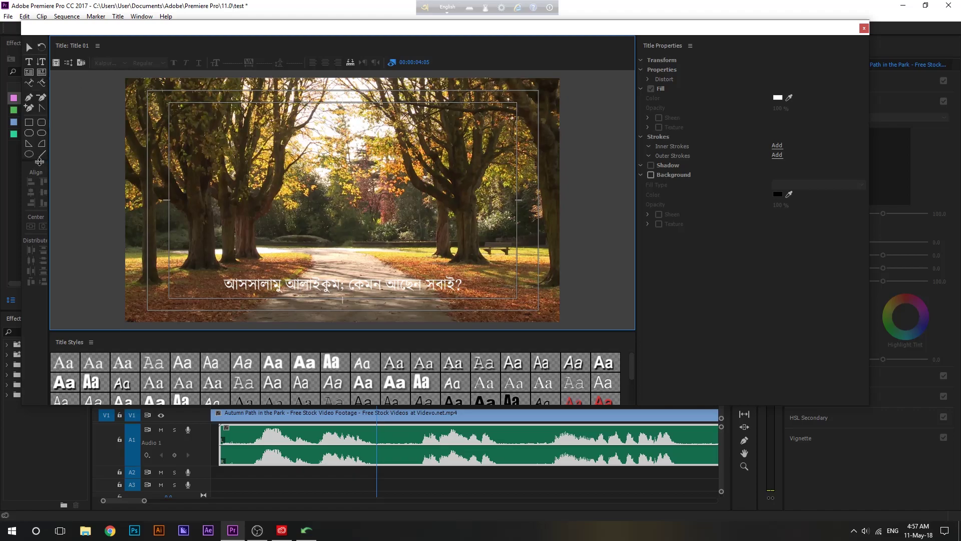
{"action": "left_click", "coordinate": [30, 124]}
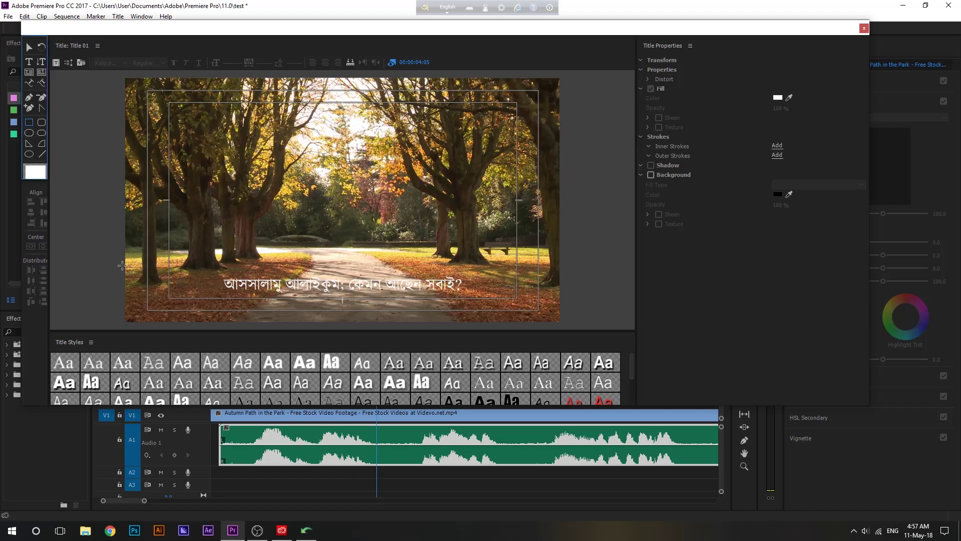
{"action": "left_click_drag", "start_coordinate": [117, 264], "coordinate": [137, 279]}
{"action": "mouse_move", "coordinate": [220, 294]}
{"action": "left_mouse_down"}
{"action": "mouse_move", "coordinate": [590, 296]}
{"action": "mouse_move", "coordinate": [581, 296]}
{"action": "left_mouse_up"}
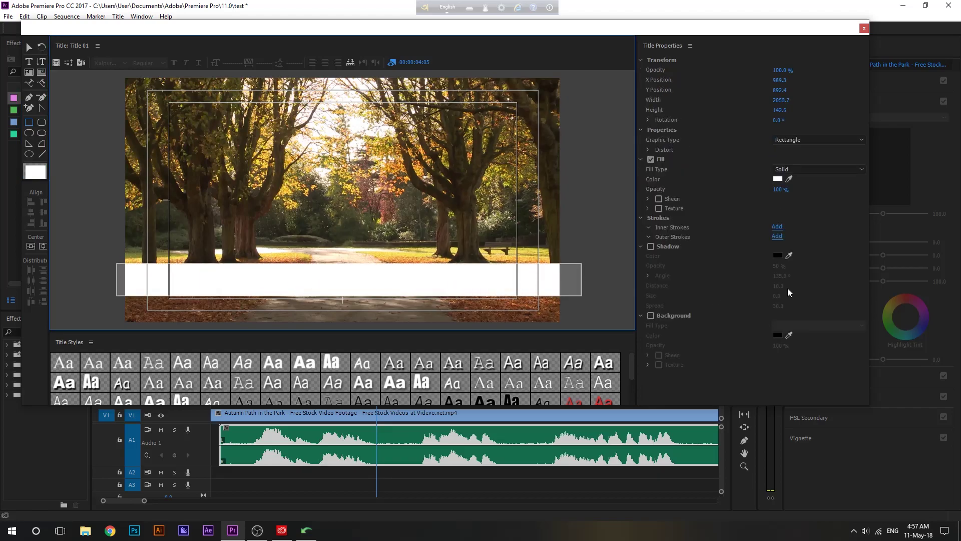
{"action": "left_click", "coordinate": [777, 179]}
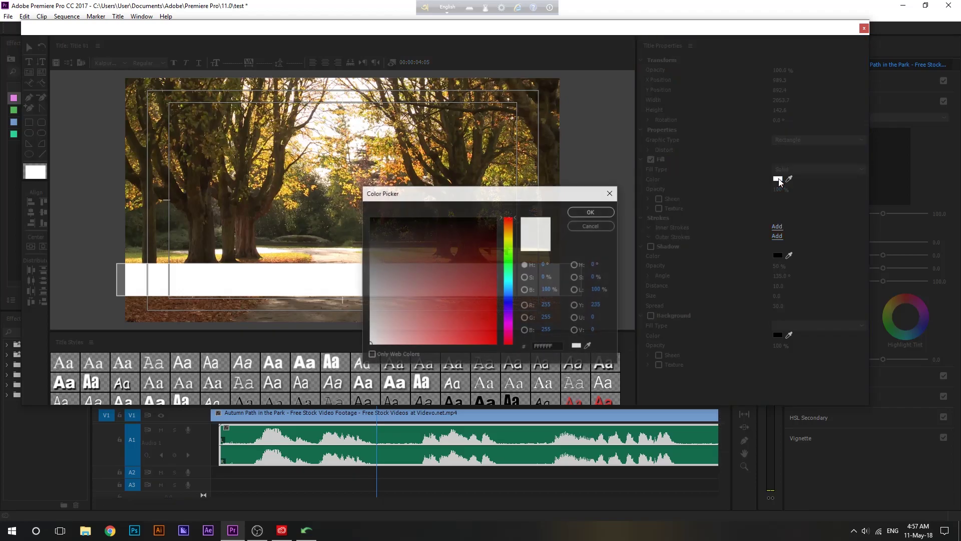
{"action": "left_click", "coordinate": [383, 239]}
{"action": "left_click_drag", "start_coordinate": [383, 239], "coordinate": [369, 217]}
{"action": "left_click", "coordinate": [591, 211]}
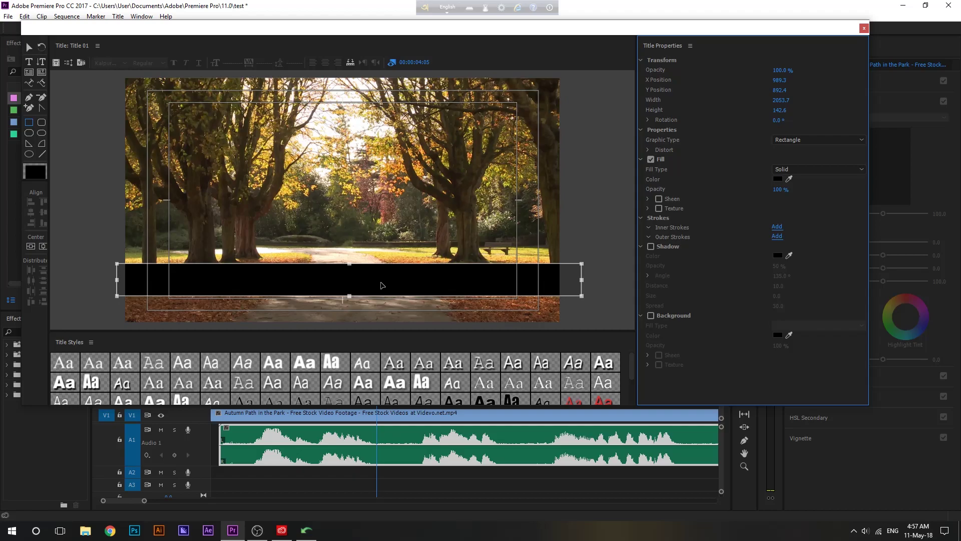
- Send the black bar behind the greeting and undo a stray extra rectangle
{"action": "right_click", "coordinate": [305, 268]}
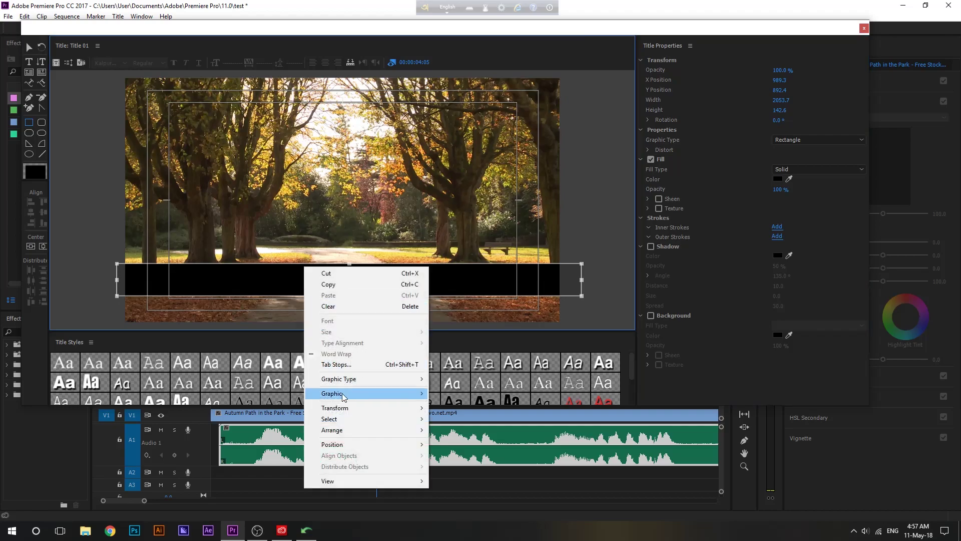
{"action": "mouse_move", "coordinate": [350, 429]}
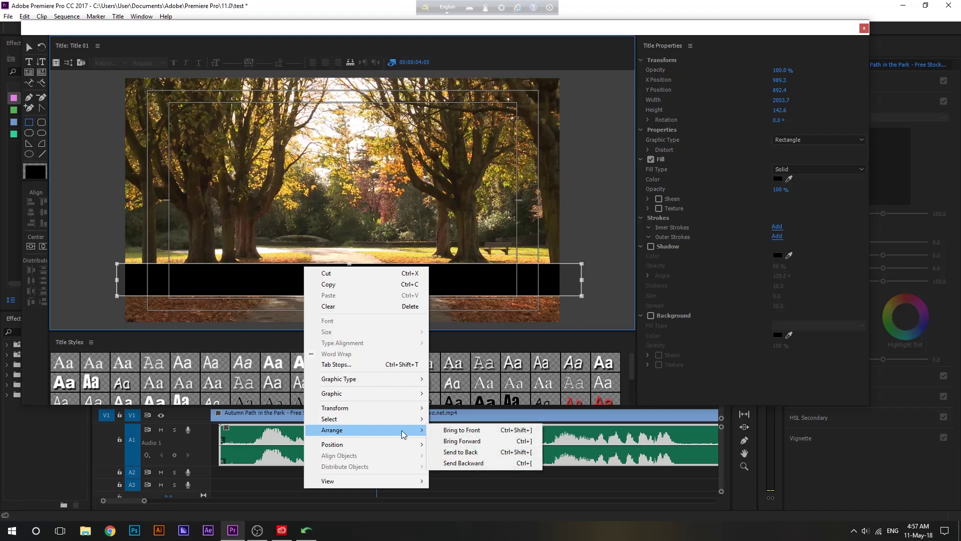
{"action": "left_click", "coordinate": [460, 456]}
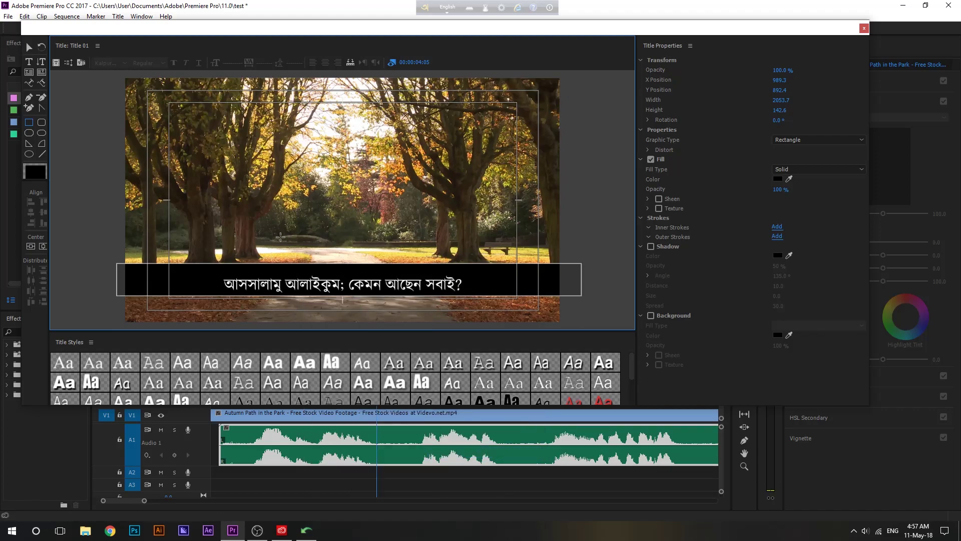
{"action": "left_click_drag", "start_coordinate": [291, 242], "coordinate": [375, 332]}
{"action": "key", "text": "ctrl+z"}
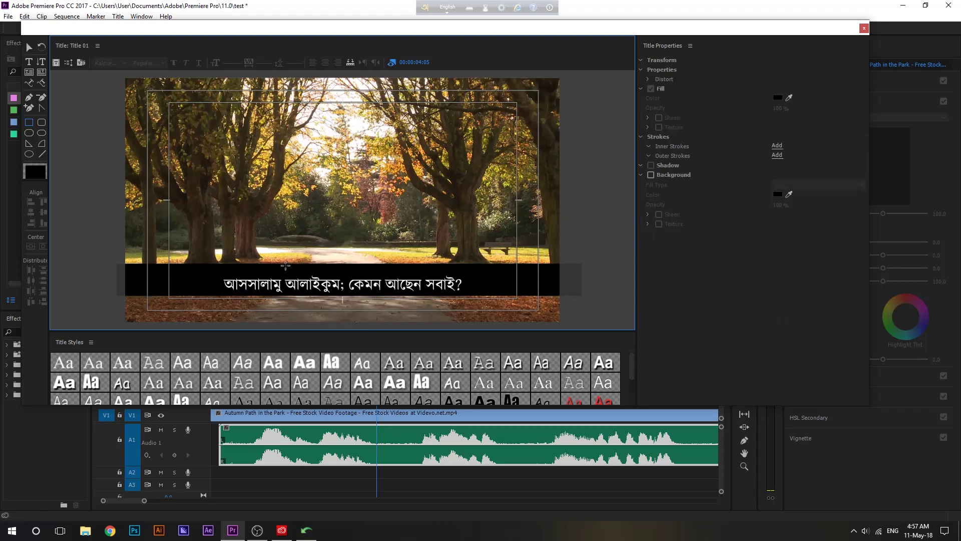
- Centre the black bar and caption vertically and horizontally in the frame
{"action": "left_click", "coordinate": [29, 47]}
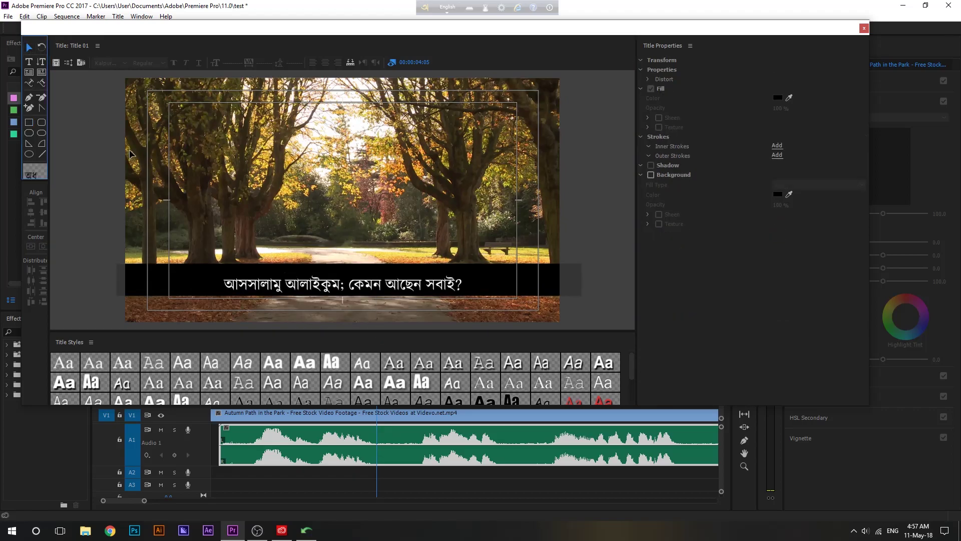
{"action": "left_click", "coordinate": [271, 269]}
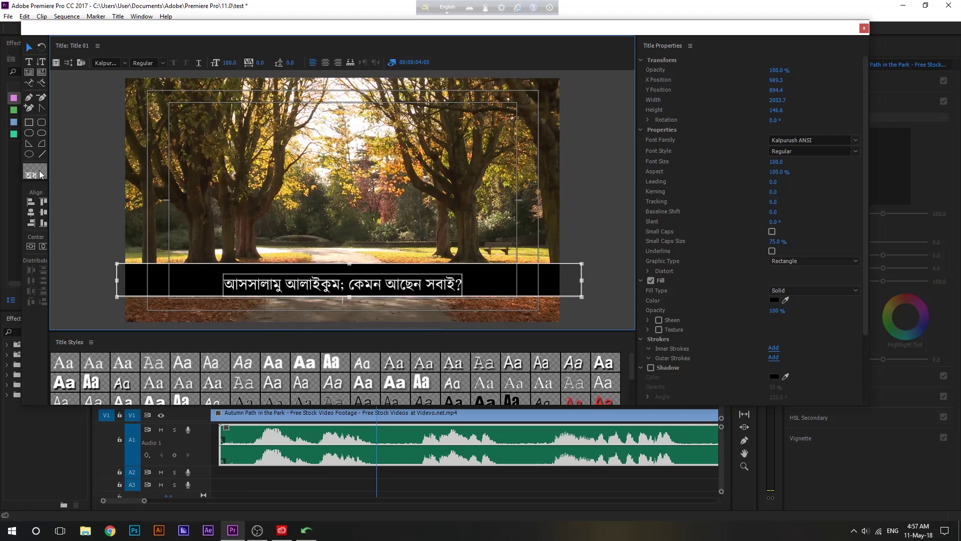
{"action": "left_click", "coordinate": [43, 213]}
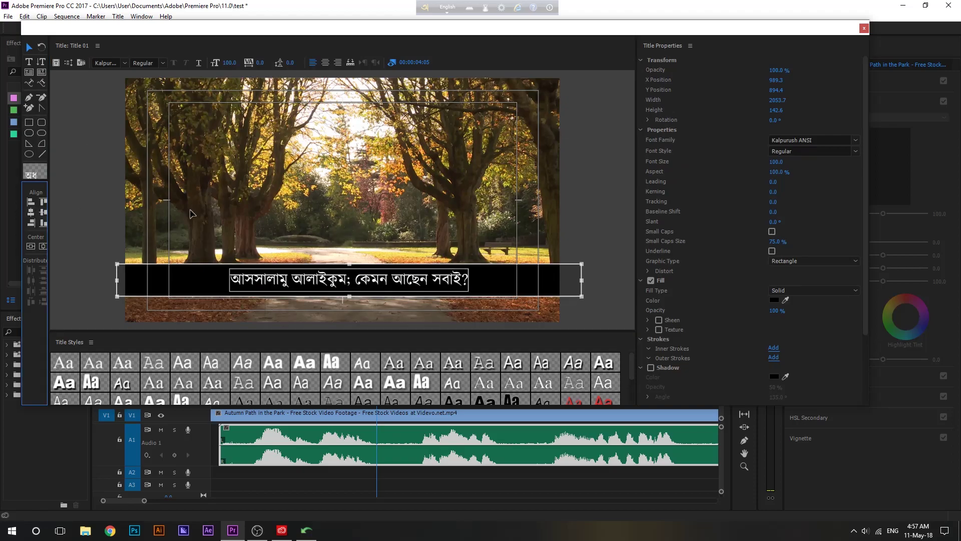
{"action": "left_click", "coordinate": [240, 213]}
{"action": "left_click", "coordinate": [324, 286]}
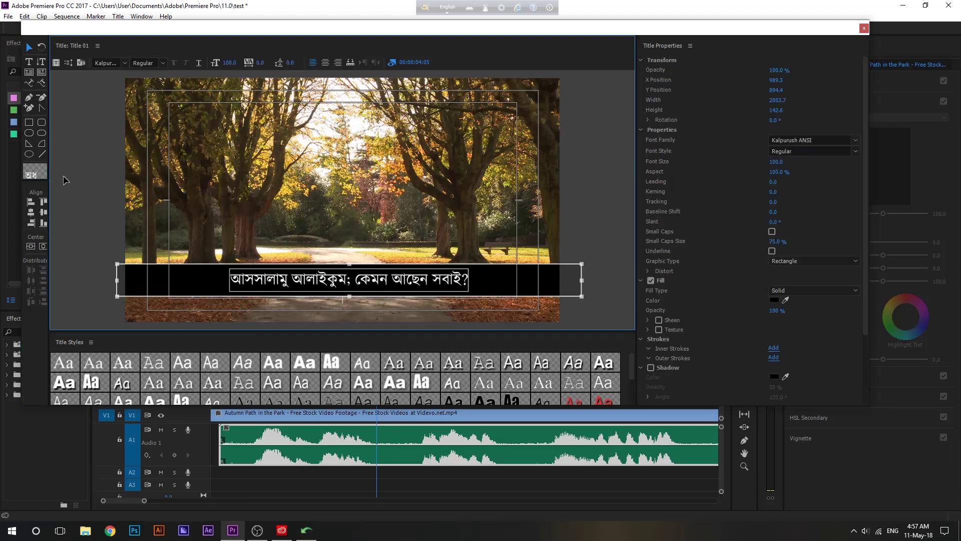
{"action": "left_click", "coordinate": [42, 246]}
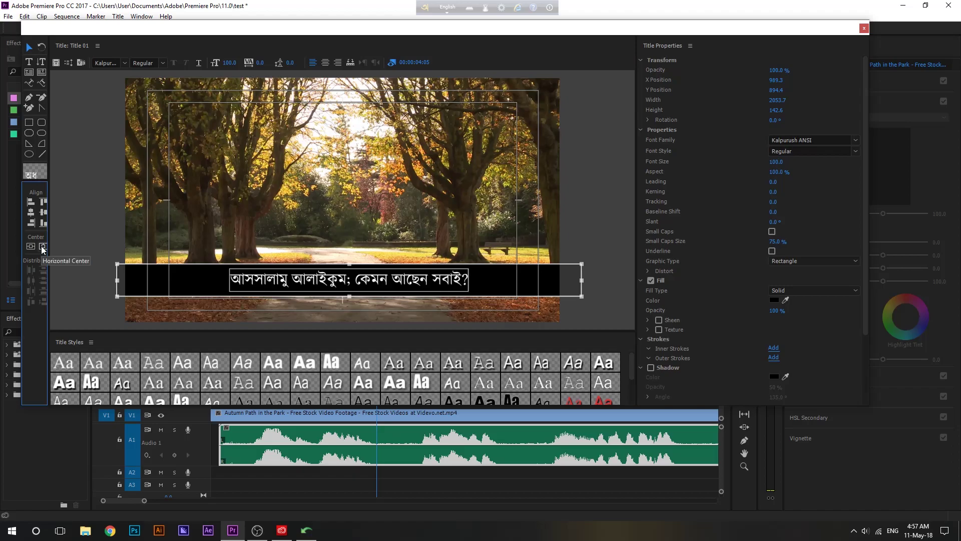
{"action": "left_click", "coordinate": [339, 226]}
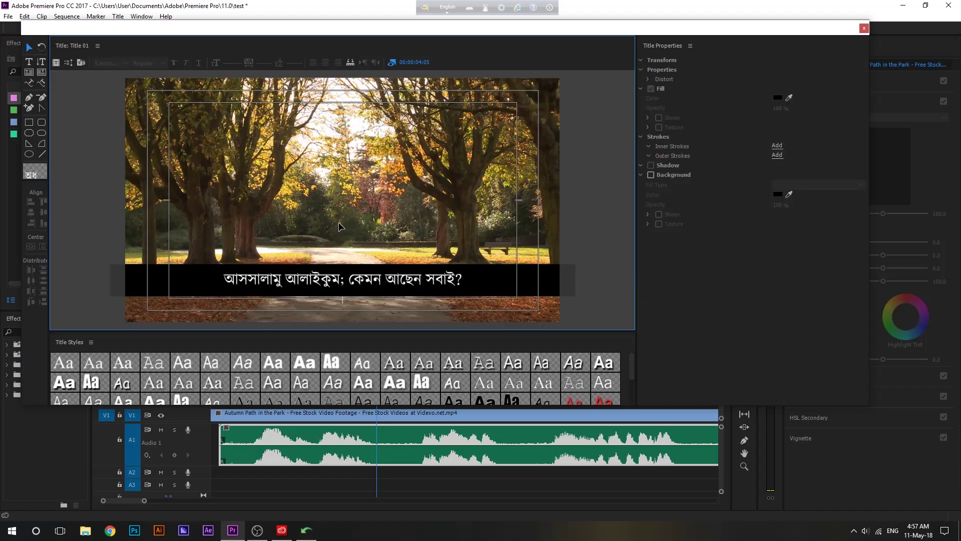
- Adjust the black bar's left and right edges to trim its width
{"action": "left_click", "coordinate": [345, 281]}
{"action": "left_click", "coordinate": [587, 295]}
{"action": "left_click", "coordinate": [501, 283]}
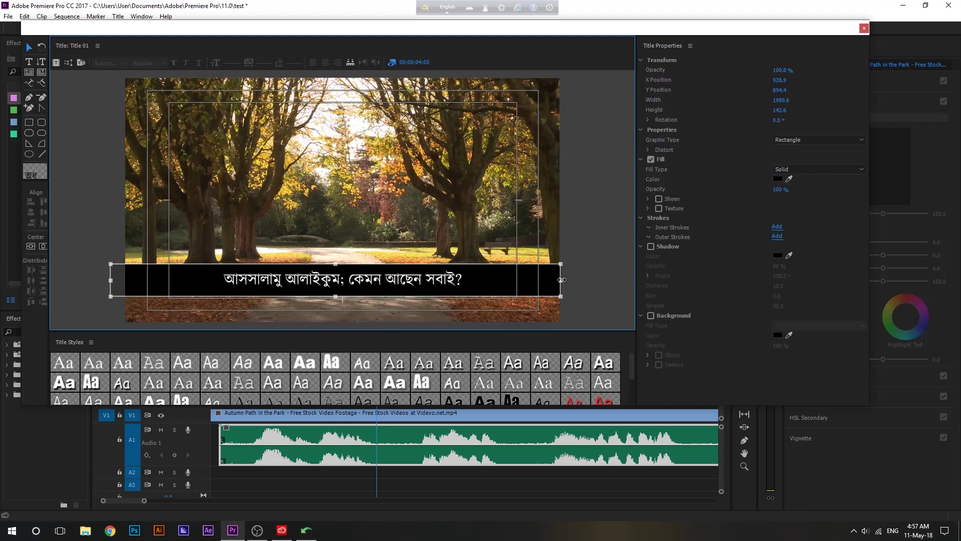
{"action": "left_click_drag", "start_coordinate": [561, 279], "coordinate": [563, 279]}
{"action": "left_click_drag", "start_coordinate": [109, 281], "coordinate": [123, 279]}
{"action": "left_click", "coordinate": [360, 210]}
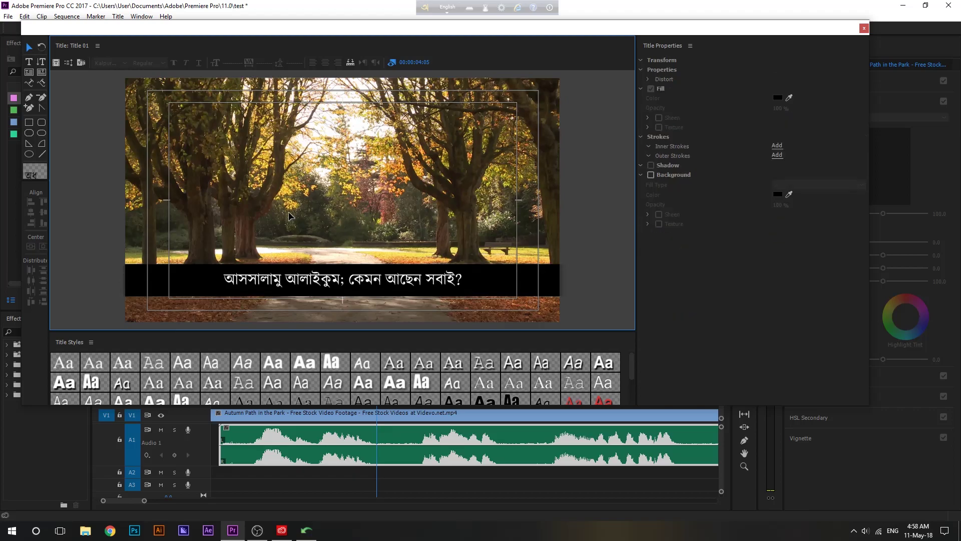
{"action": "left_click", "coordinate": [355, 275]}
{"action": "left_click", "coordinate": [382, 257]}
{"action": "left_click", "coordinate": [476, 279]}
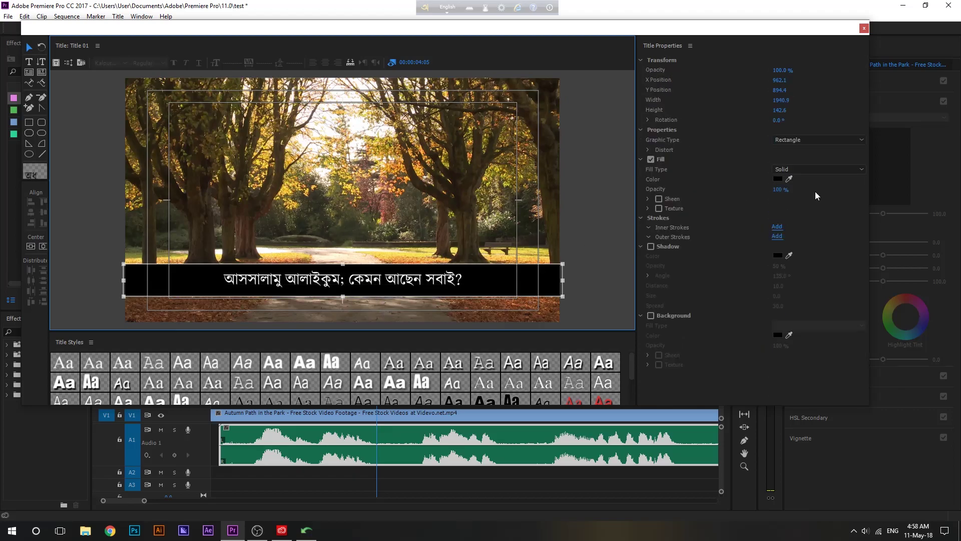
{"action": "left_click_drag", "start_coordinate": [461, 276], "coordinate": [462, 276]}
- Set the bar's Fill Opacity to 70%
{"action": "left_click", "coordinate": [782, 190]}
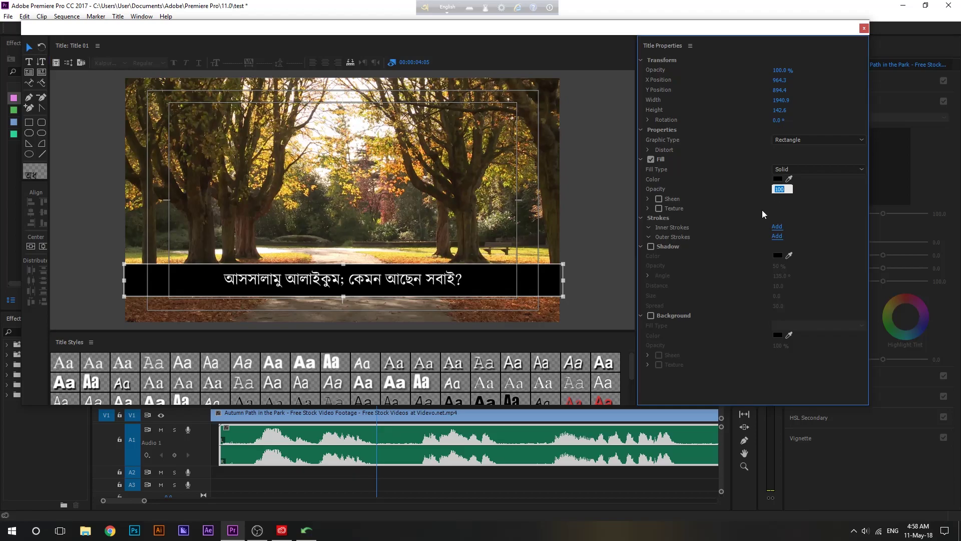
{"action": "type", "text": "70"}
{"action": "key", "text": "Return"}
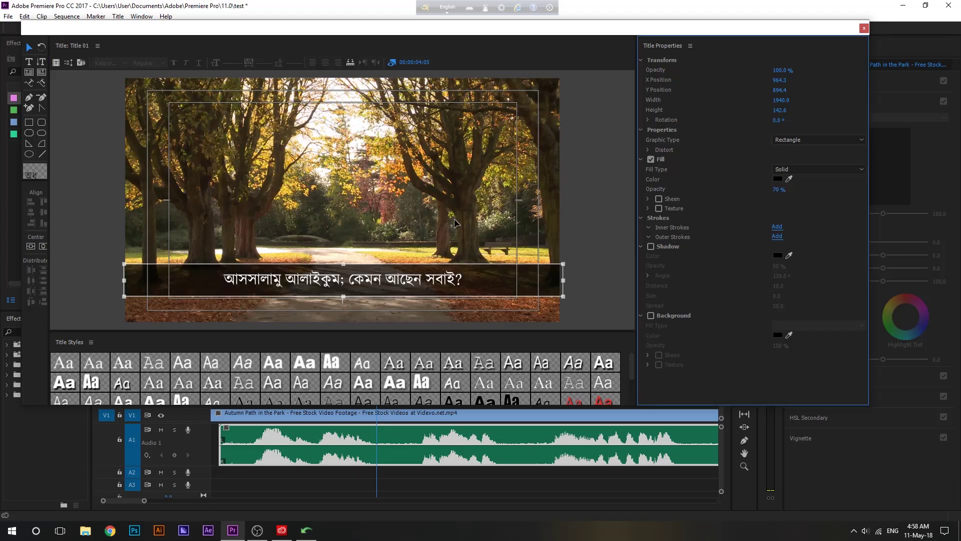
{"action": "left_click", "coordinate": [456, 223]}
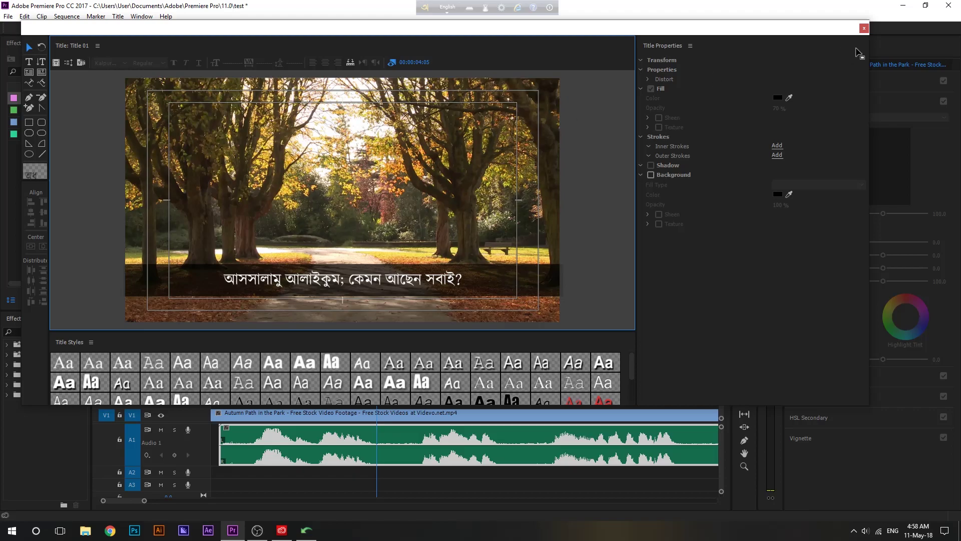
- Close the titler and place Title 01 on V2 at 00:00:02:07
{"action": "left_click", "coordinate": [864, 28]}
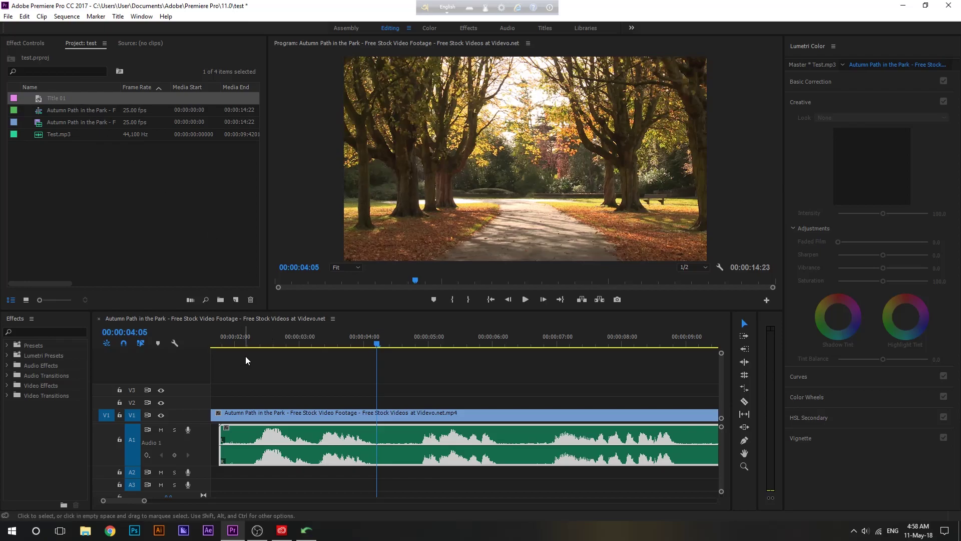
{"action": "left_click", "coordinate": [251, 343]}
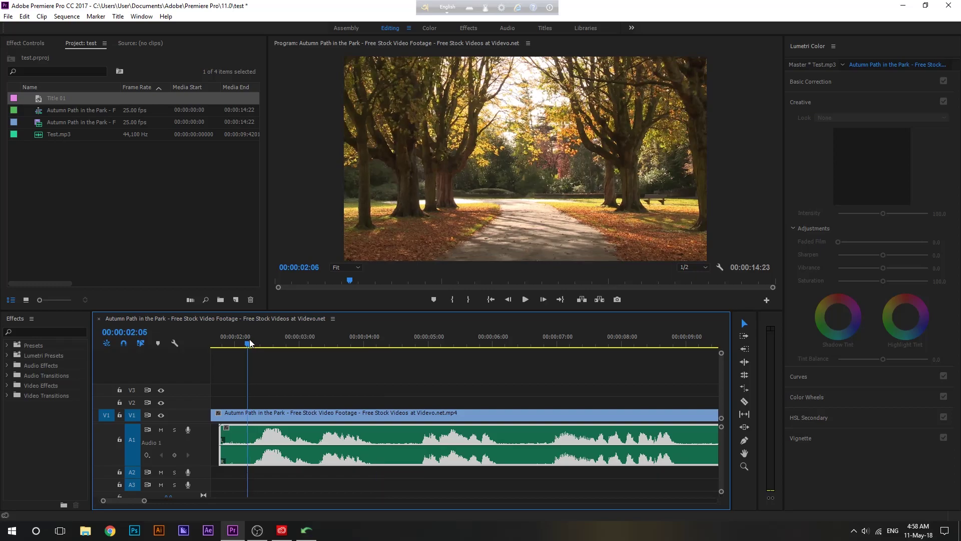
{"action": "left_click", "coordinate": [254, 345]}
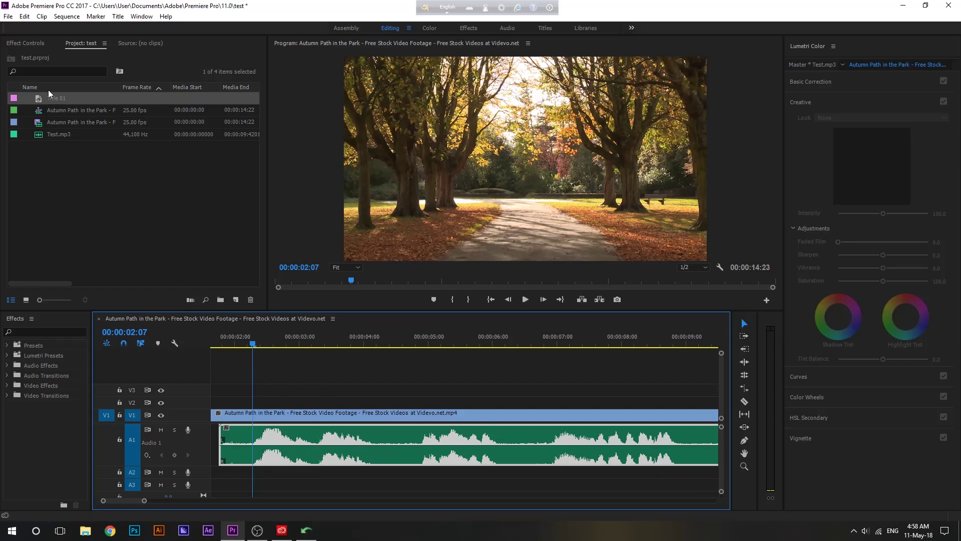
{"action": "left_click_drag", "start_coordinate": [37, 99], "coordinate": [258, 403]}
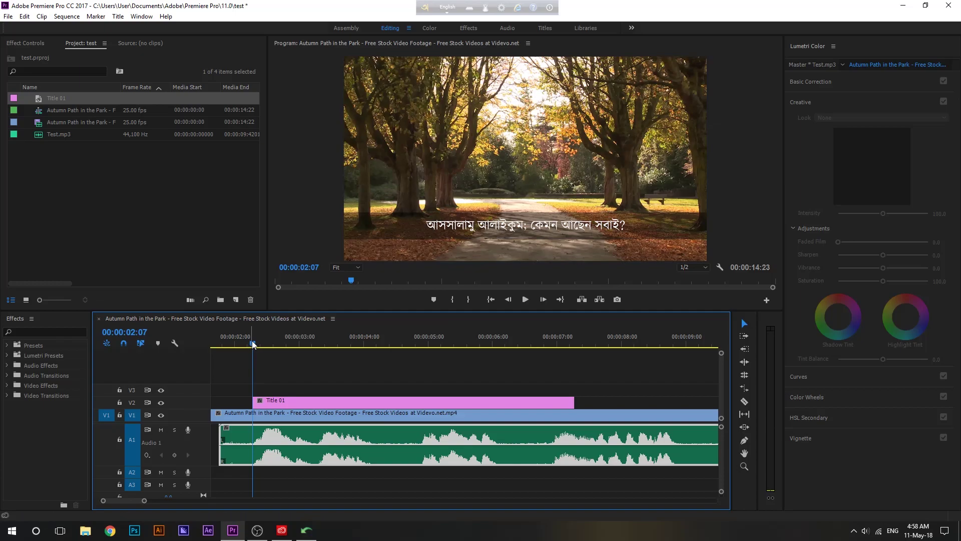
- Preview the subtitle and trim Title 01 to end at 00:00:04:05
{"action": "mouse_move", "coordinate": [255, 345]}
{"action": "left_mouse_down"}
{"action": "mouse_move", "coordinate": [266, 343]}
{"action": "mouse_move", "coordinate": [250, 335]}
{"action": "left_mouse_up"}
{"action": "key", "text": "space"}
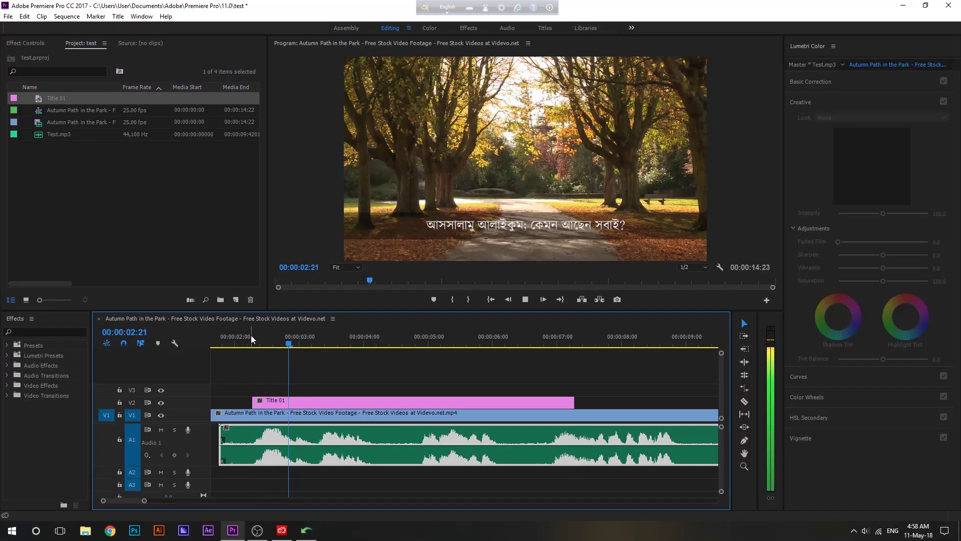
{"action": "key", "text": "space"}
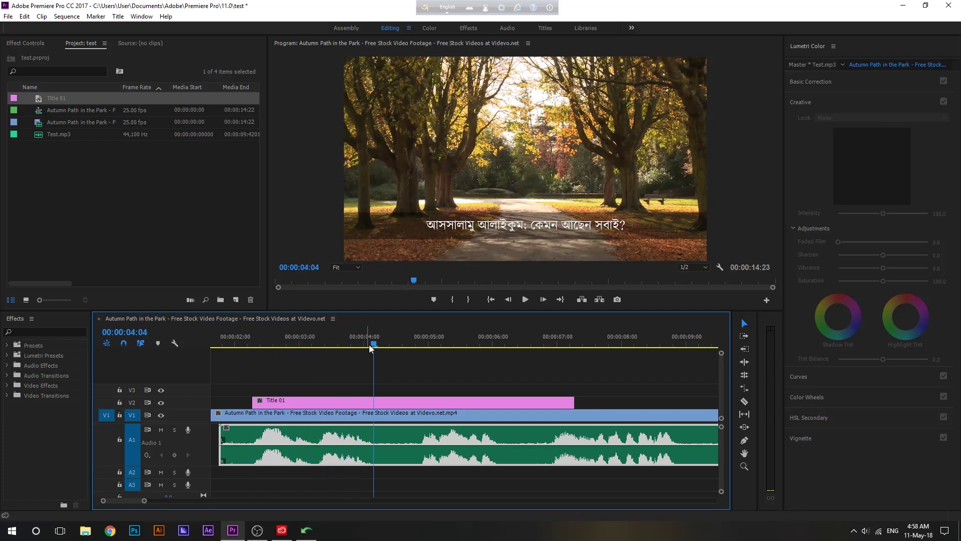
{"action": "left_click_drag", "start_coordinate": [575, 401], "coordinate": [376, 401]}
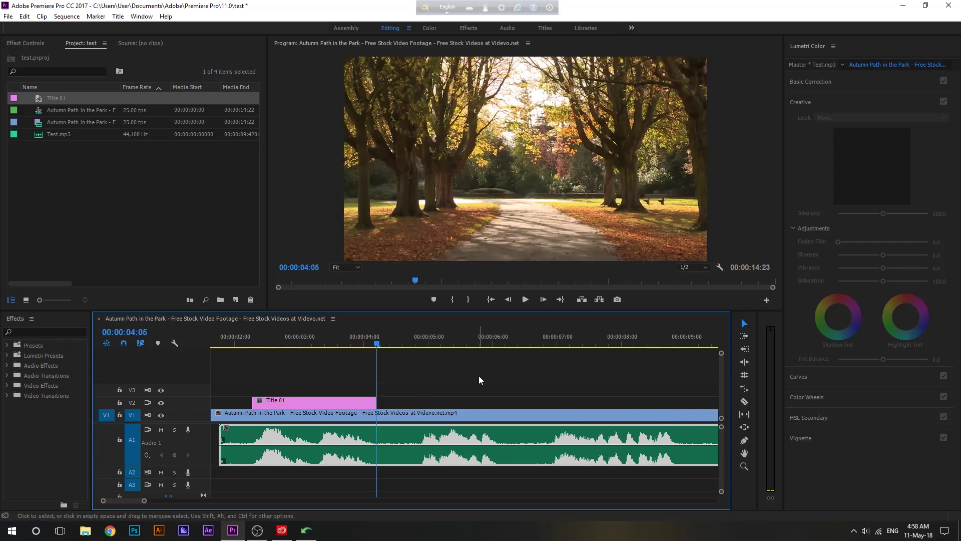
- Replay the trimmed subtitle, return the playhead to 00:00:02:06, and select Title 01
{"action": "left_click_drag", "start_coordinate": [271, 346], "coordinate": [247, 343]}
{"action": "key", "text": "space"}
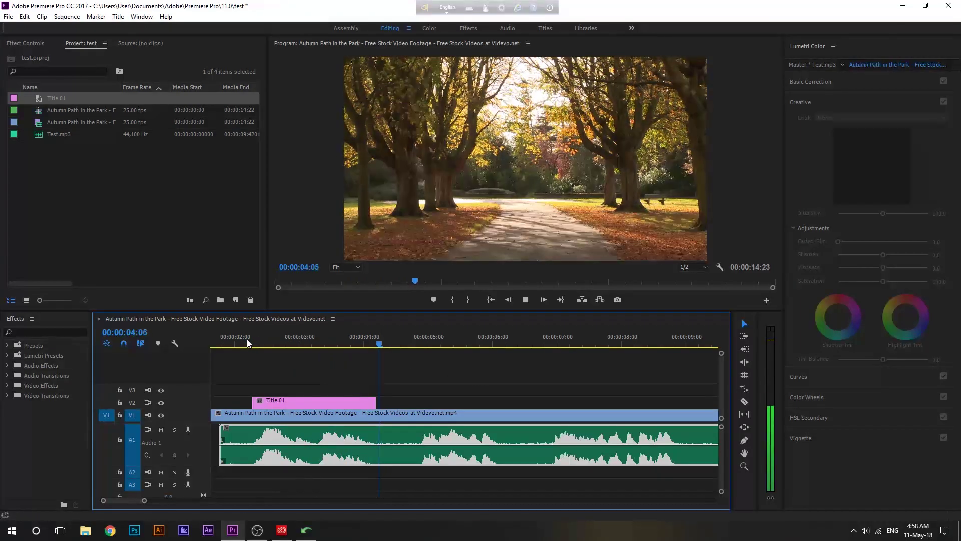
{"action": "key", "text": "space"}
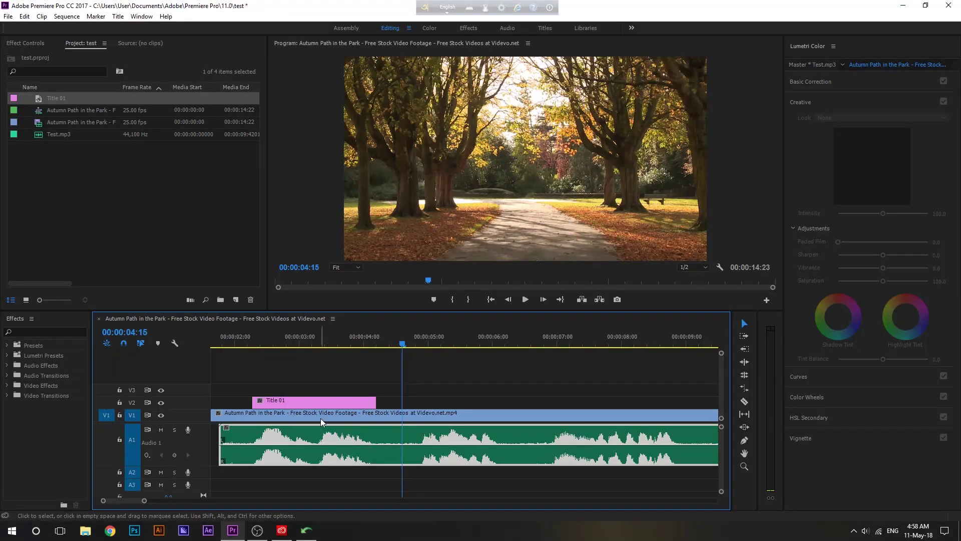
{"action": "left_click", "coordinate": [250, 344]}
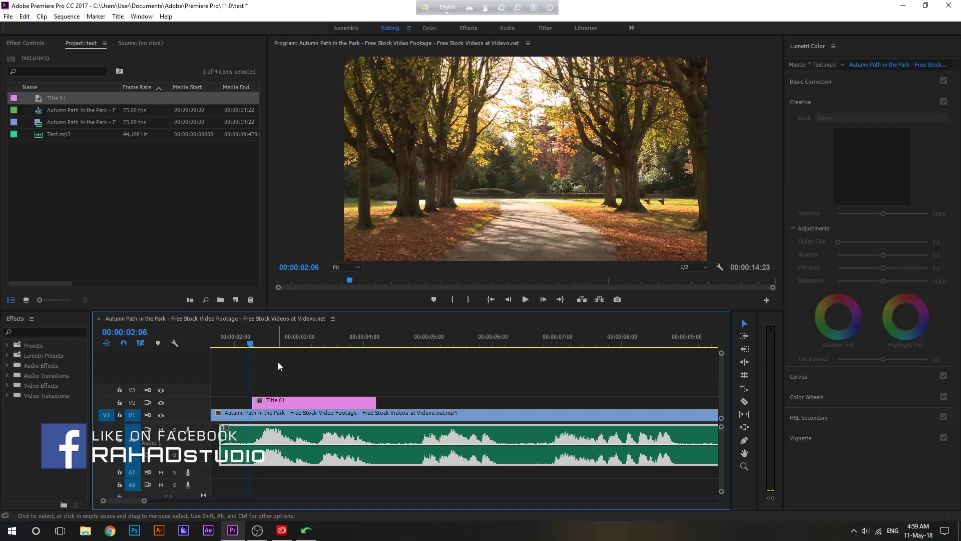
{"action": "scroll", "coordinate": [283, 362], "scroll_direction": "down", "scroll_amount": 2}
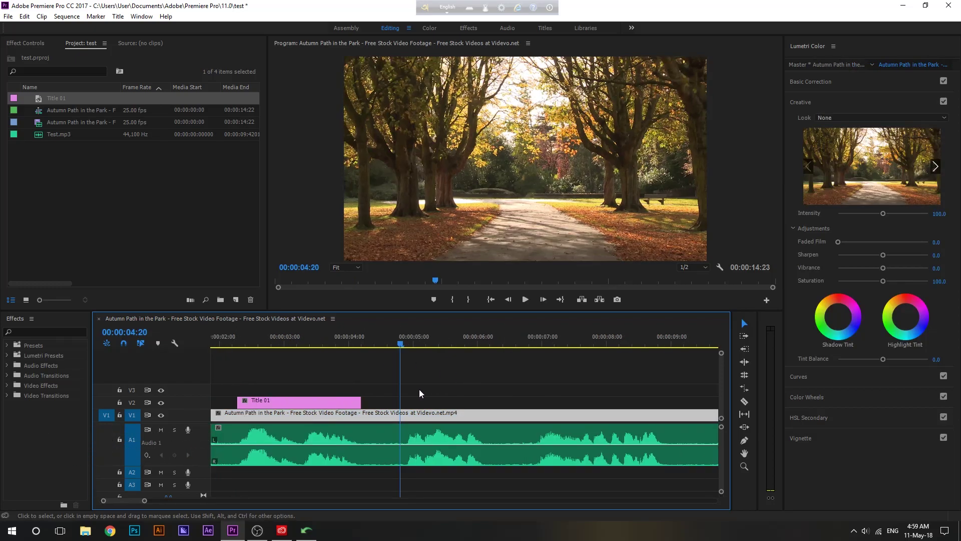
{"action": "left_click", "coordinate": [299, 401]}
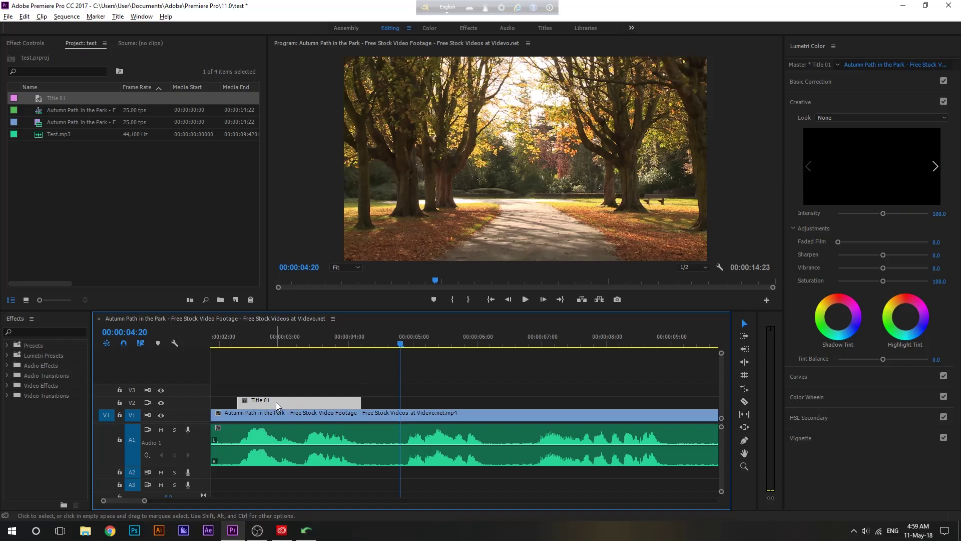
- Create Title 02 in the Title Designer as a new title based on Title 01
{"action": "double_click", "coordinate": [275, 401]}
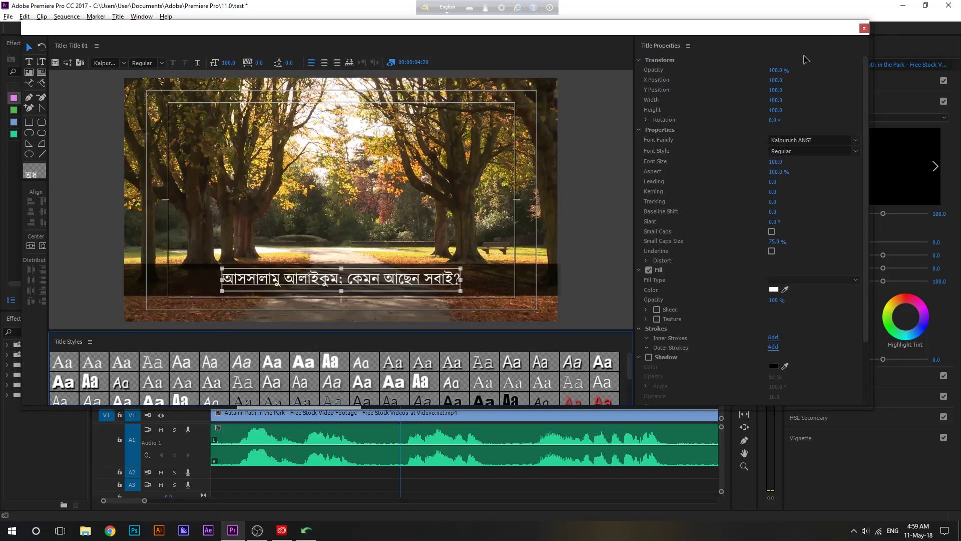
{"action": "left_click", "coordinate": [864, 28]}
{"action": "double_click", "coordinate": [284, 404]}
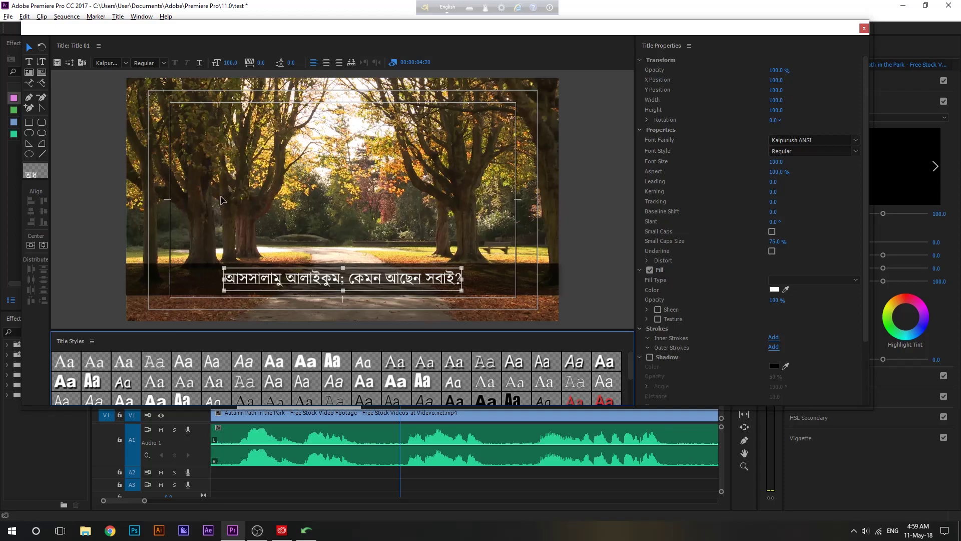
{"action": "left_click", "coordinate": [57, 62]}
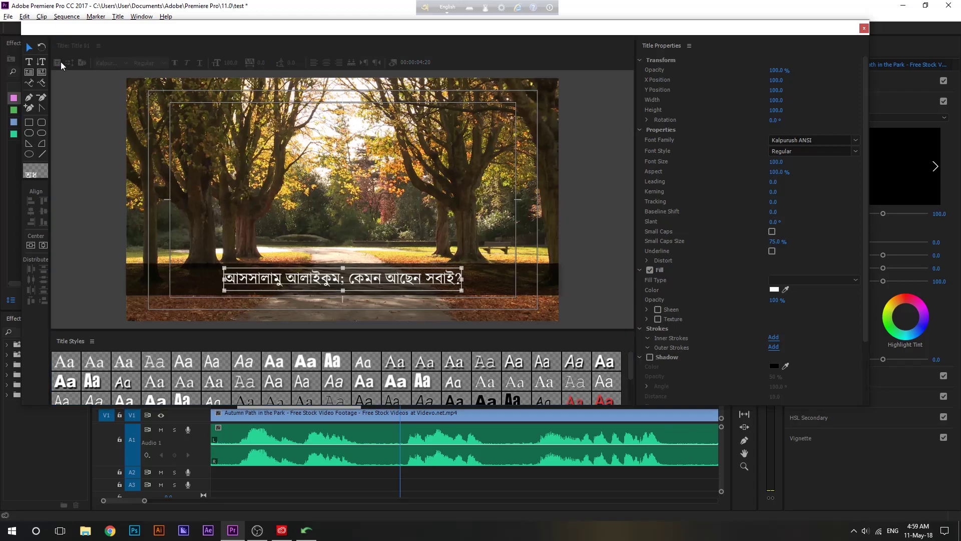
{"action": "left_click", "coordinate": [489, 310]}
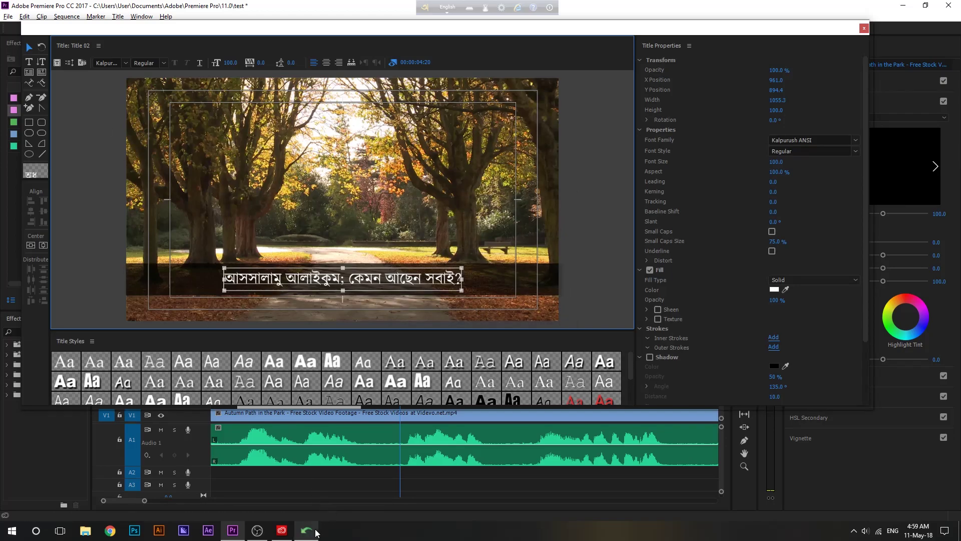
- Move the playhead slightly later and play the timeline forward
{"action": "mouse_move", "coordinate": [312, 530]}
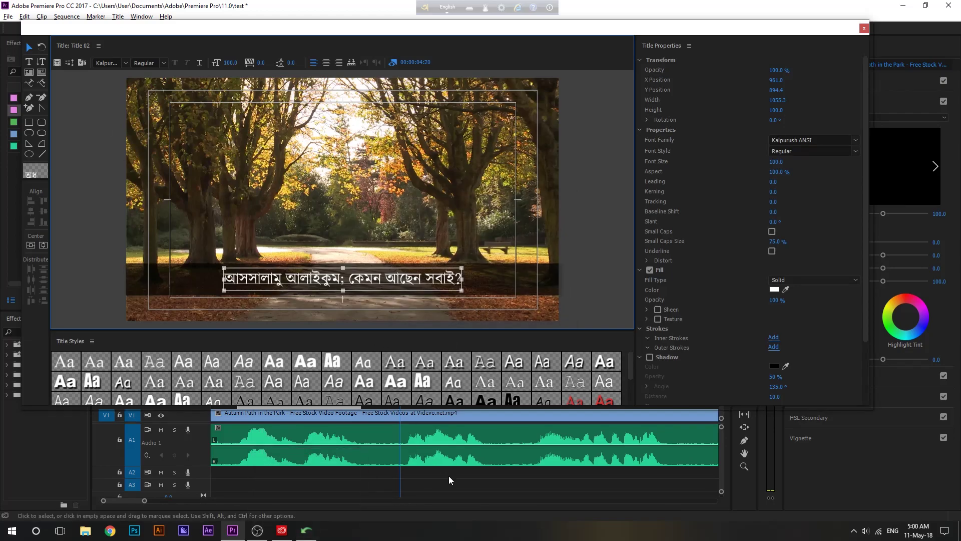
{"action": "left_click", "coordinate": [406, 486]}
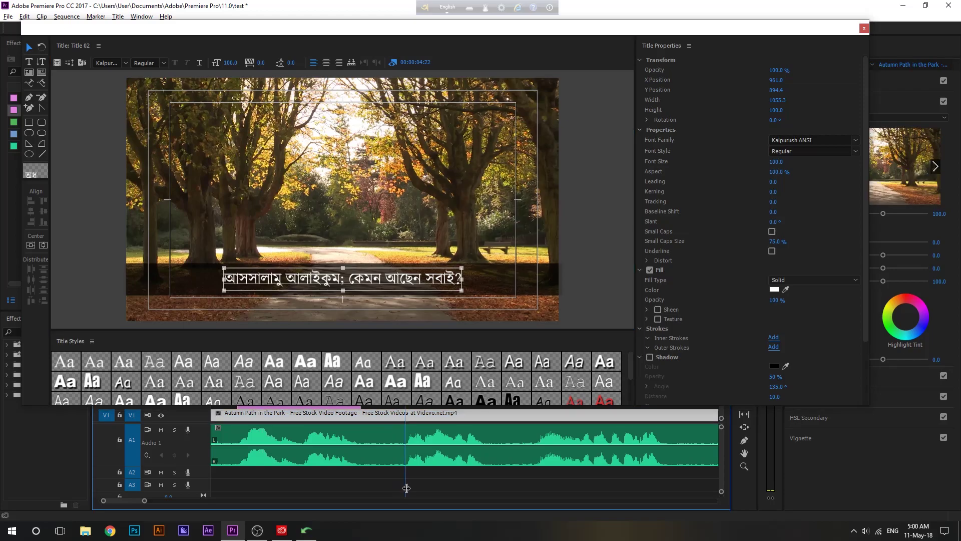
{"action": "key", "text": "space"}
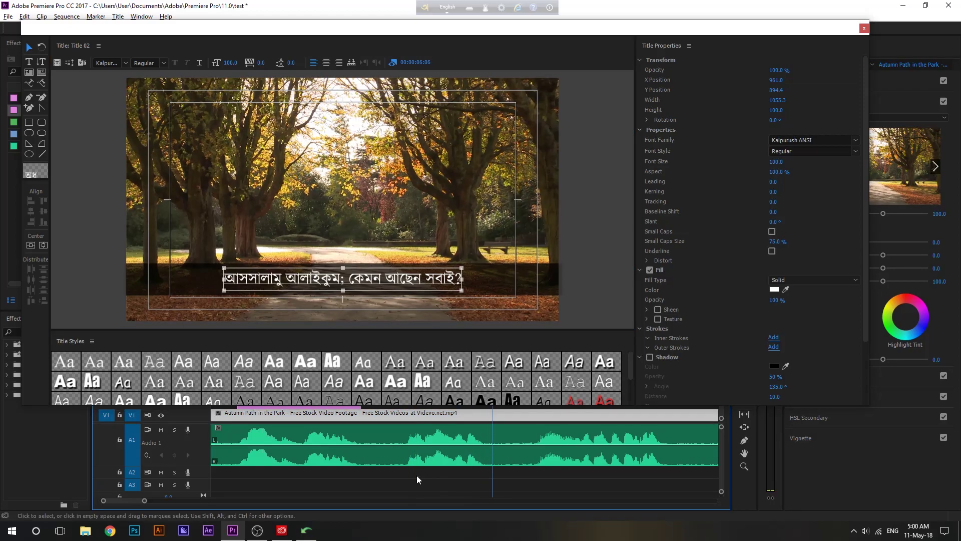
- Type the Bangla line এটি একটি ভয়েস phonetically with Avro in the converter's input box
{"action": "left_click", "coordinate": [306, 530]}
{"action": "left_click", "coordinate": [510, 201]}
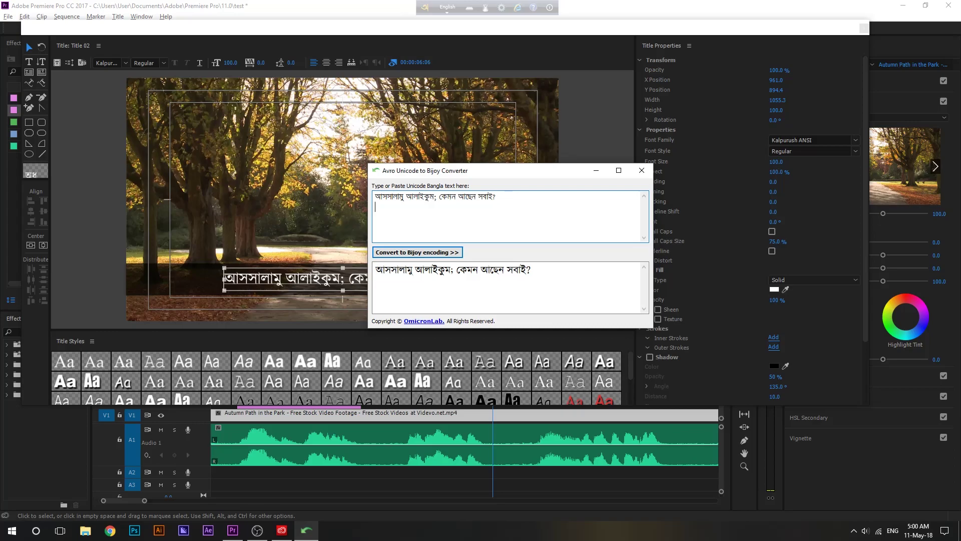
{"action": "key", "text": "F12"}
{"action": "type", "text": "ai"}
{"action": "key", "text": "BackSpace"}
{"action": "type", "text": "r"}
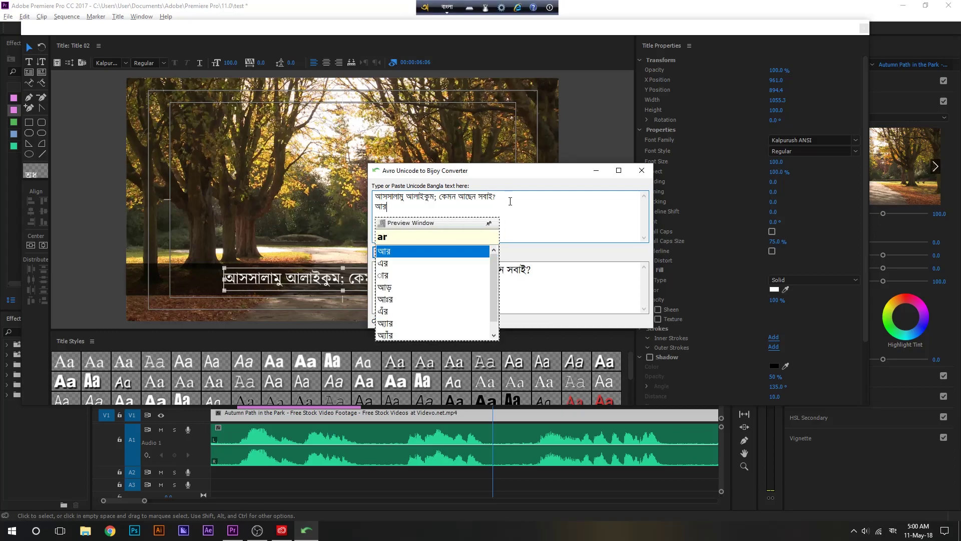
{"action": "key", "text": "BackSpace"}
{"action": "key", "text": "BackSpace"}
{"action": "type", "text": "eTi ak"}
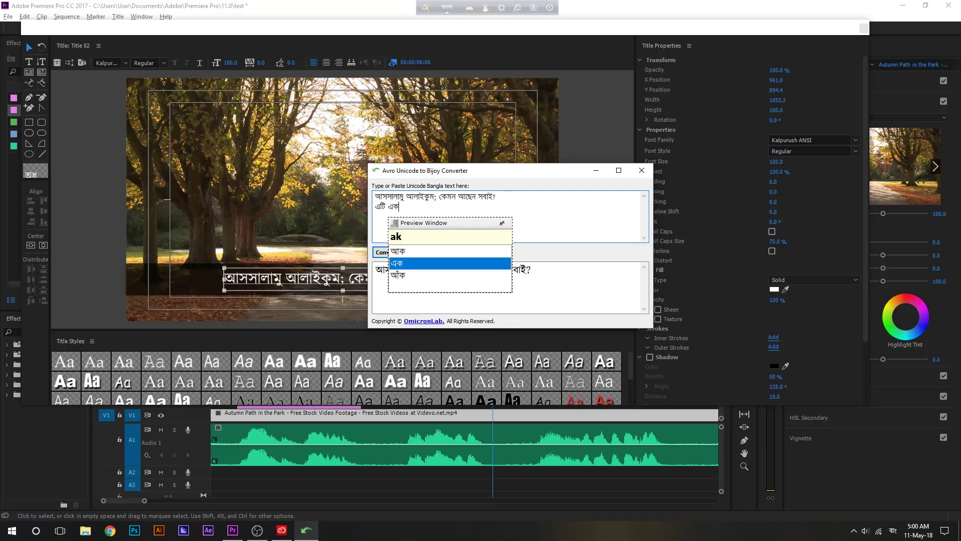
{"action": "type", "text": "t"}
{"action": "key", "text": "BackSpace"}
{"action": "key", "text": "BackSpace"}
{"action": "key", "text": "BackSpace"}
{"action": "type", "text": "ekTi "}
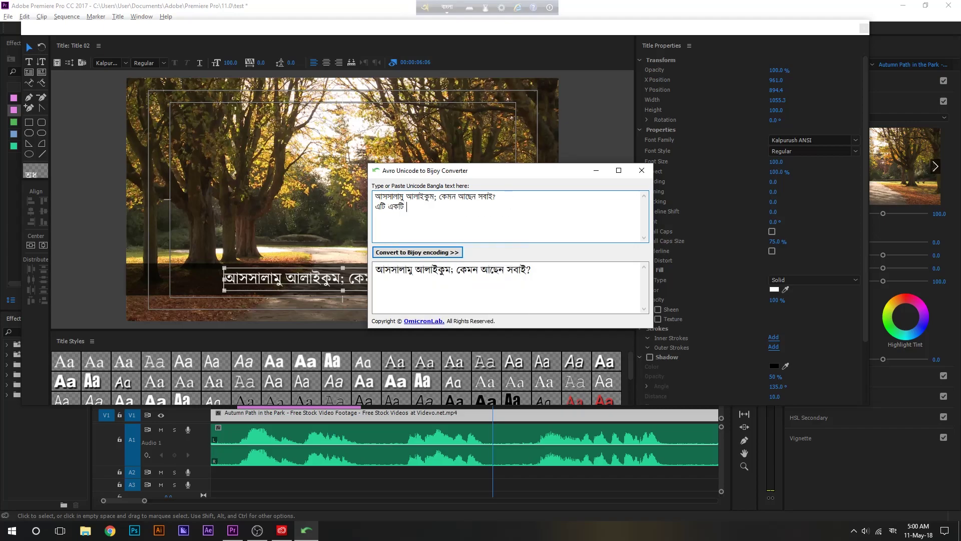
{"action": "type", "text": "voye"}
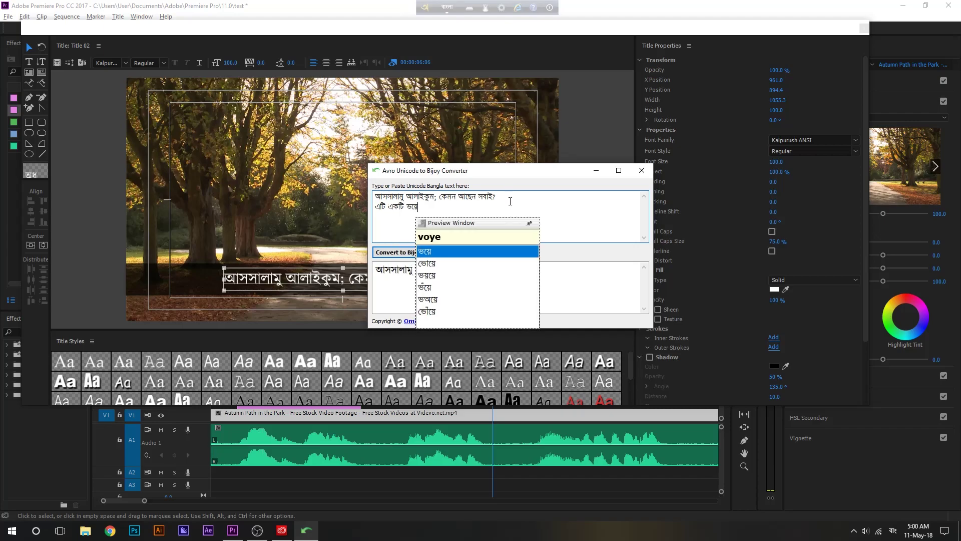
{"action": "type", "text": "c"}
{"action": "key", "text": "BackSpace"}
{"action": "type", "text": "s T"}
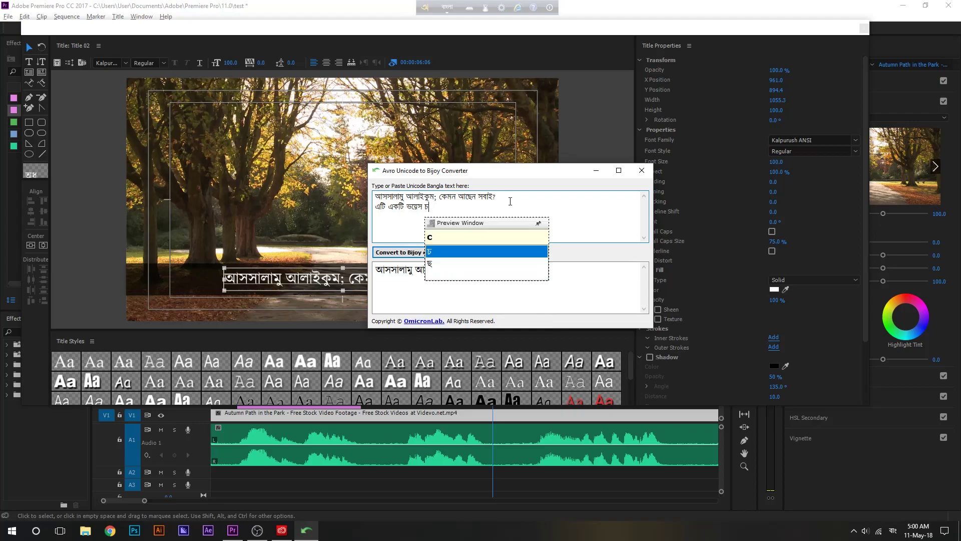
- Remove the stray Bangla letters after ভয়েস and type the word sample in English
{"action": "key", "text": "BackSpace"}
{"action": "type", "text": "sa"}
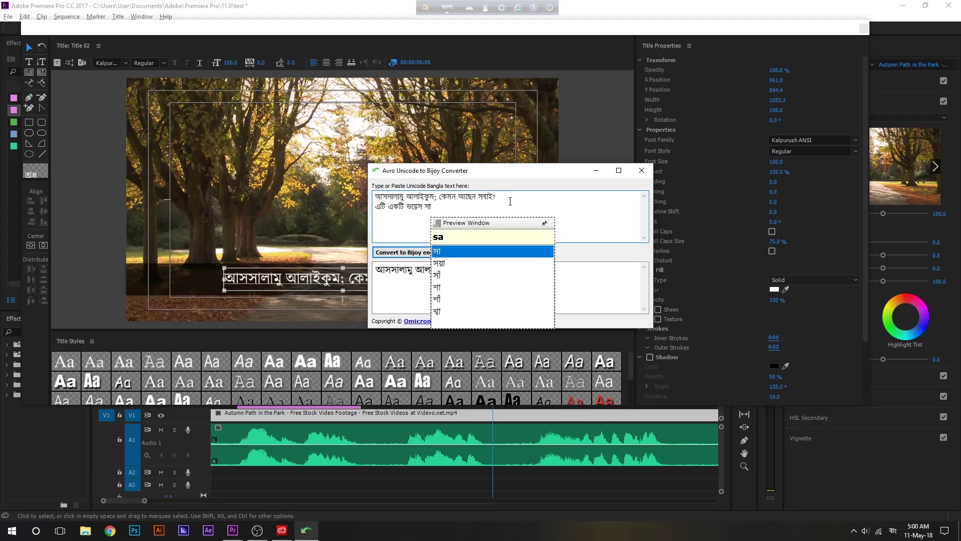
{"action": "key", "text": "BackSpace"}
{"action": "type", "text": "a"}
{"action": "type", "text": "p"}
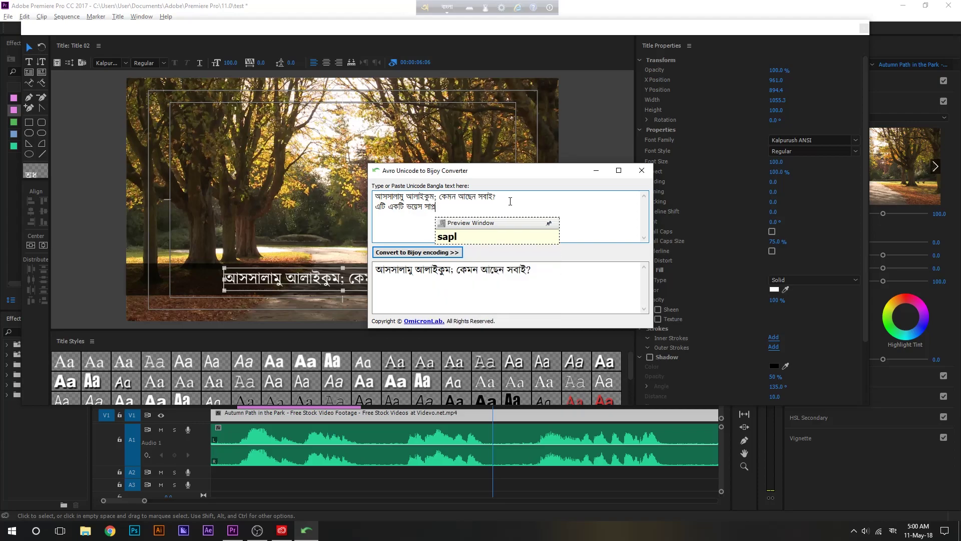
{"action": "type", "text": "l"}
{"action": "key", "text": "space"}
{"action": "key", "text": "BackSpace"}
{"action": "key", "text": "BackSpace"}
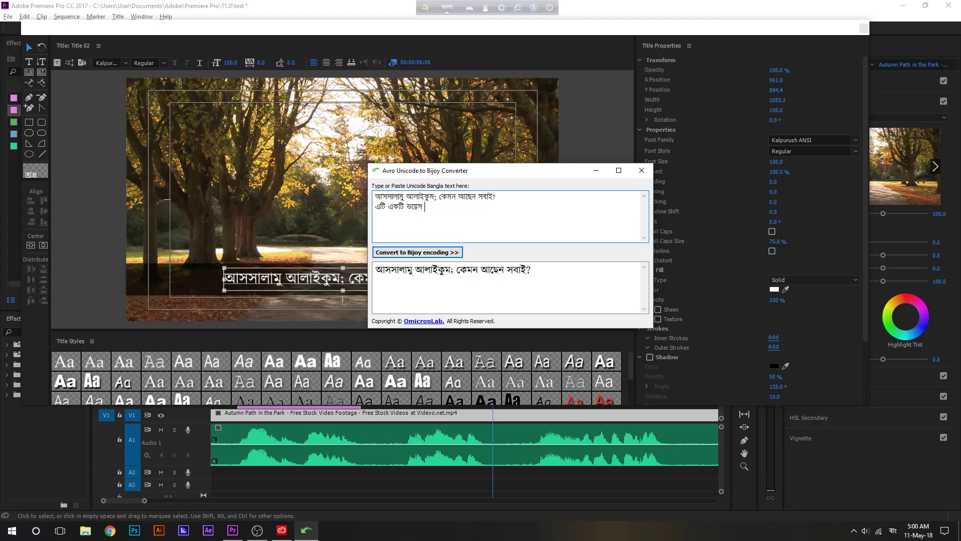
{"action": "key", "text": "F12"}
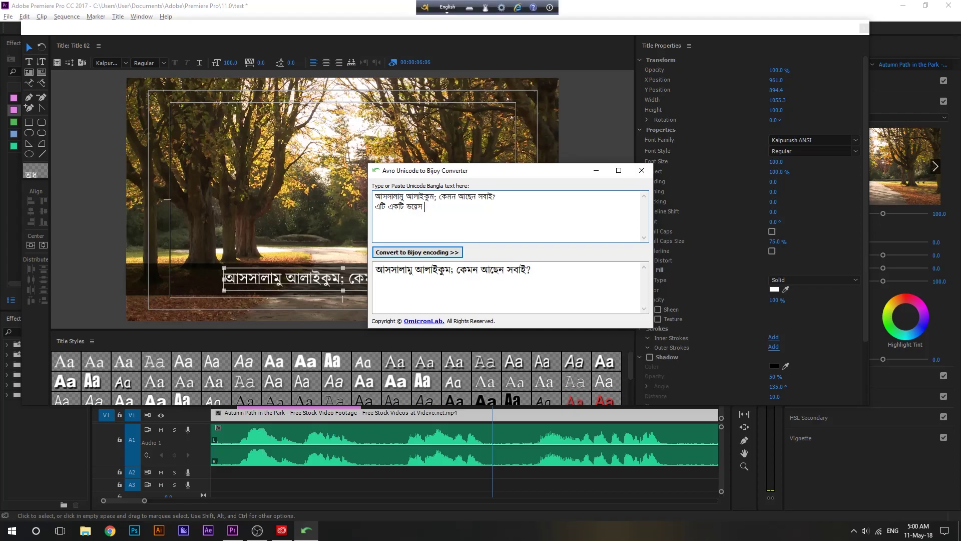
{"action": "type", "text": "sample"}
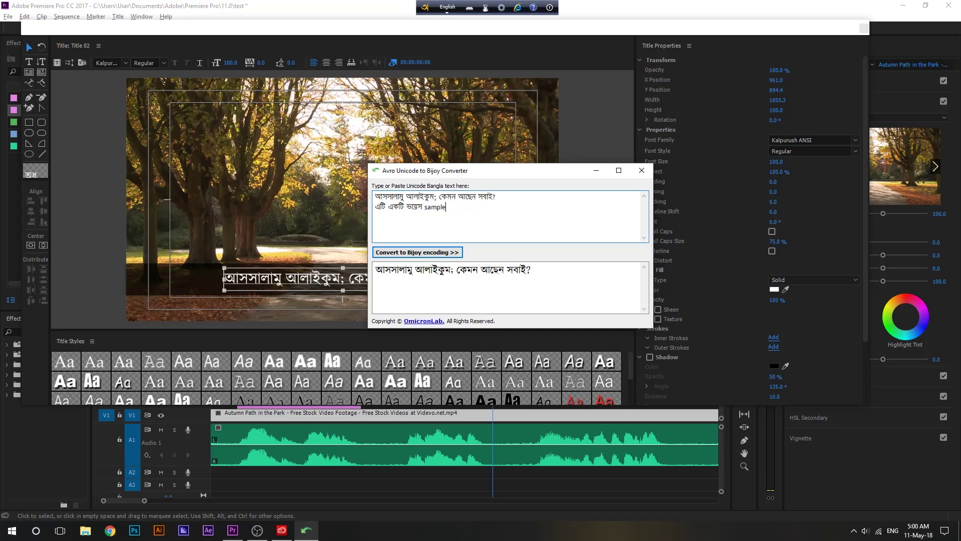
- Convert to Bijoy, delete 'sample', reconvert, and select the converted line এটি একটি ভয়েস
{"action": "left_click", "coordinate": [440, 252]}
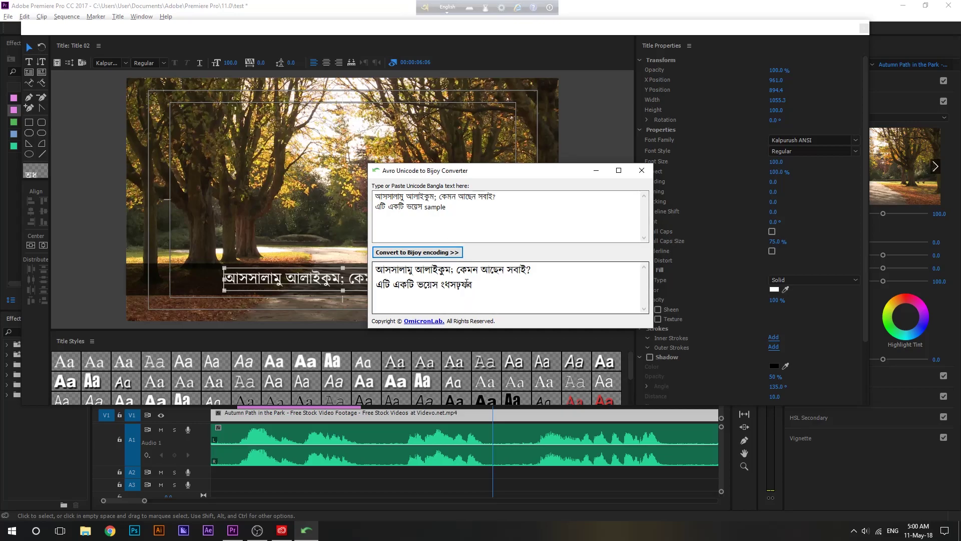
{"action": "left_click_drag", "start_coordinate": [446, 207], "coordinate": [424, 207]}
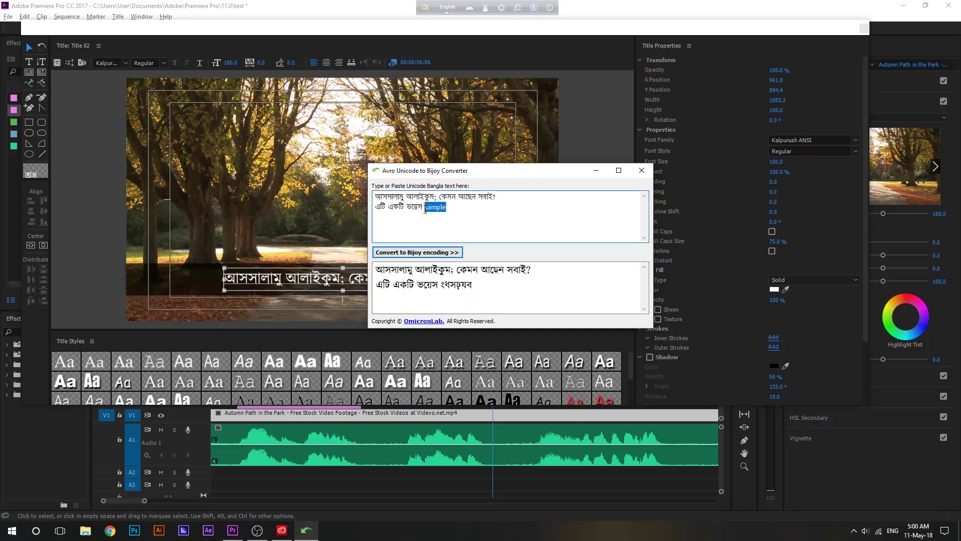
{"action": "key", "text": "BackSpace"}
{"action": "key", "text": "BackSpace"}
{"action": "left_click", "coordinate": [429, 252]}
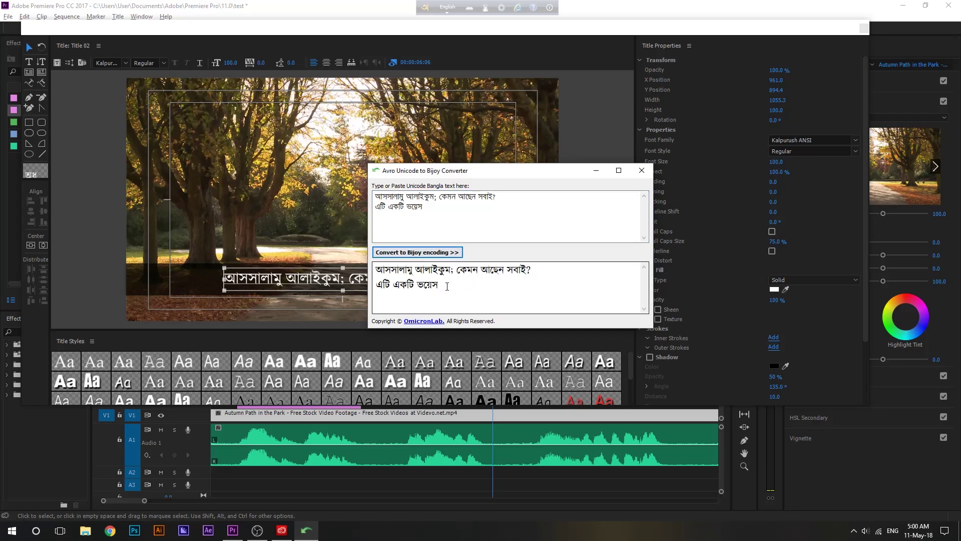
{"action": "left_click_drag", "start_coordinate": [447, 286], "coordinate": [376, 285]}
{"action": "key", "text": "ctrl+c"}
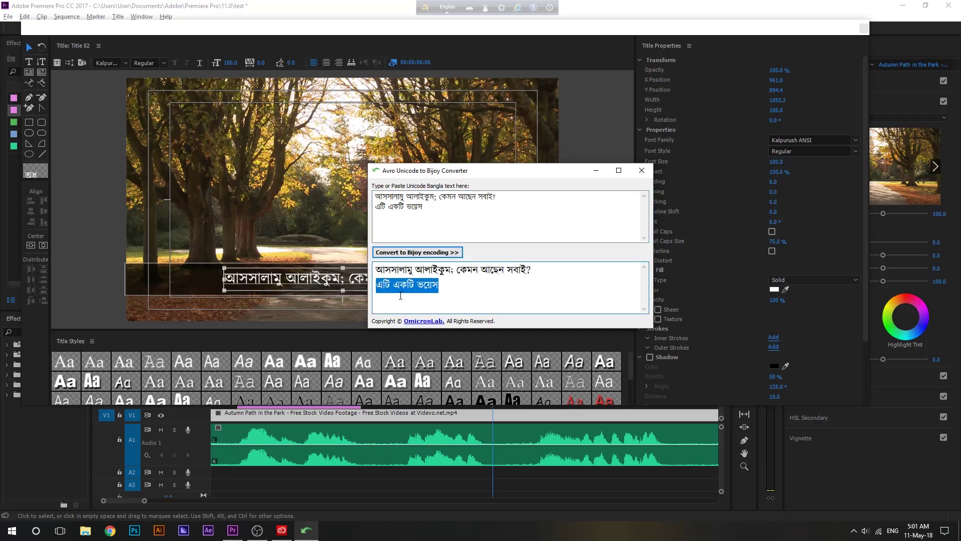
{"action": "left_click", "coordinate": [341, 33]}
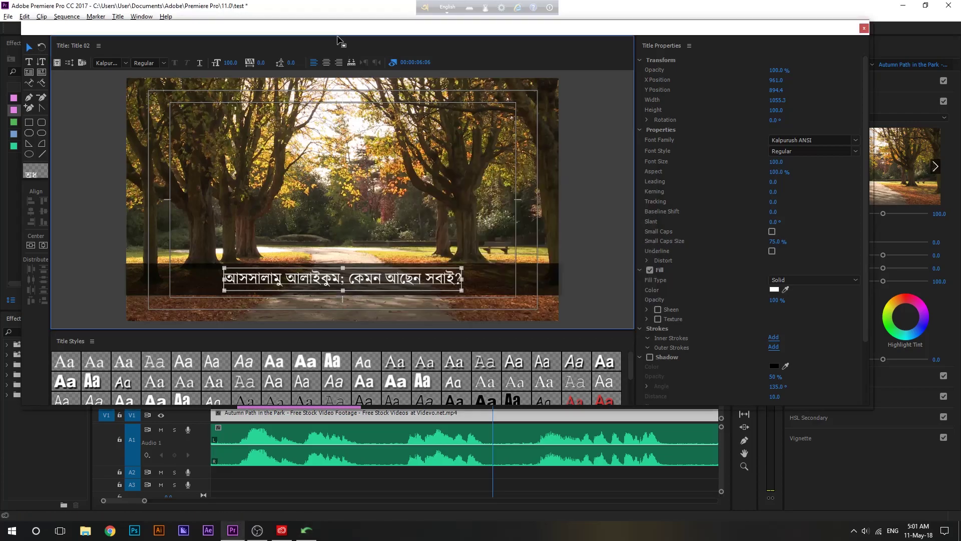
- Paste এটি একটি ভয়েস over Title 02's text, centre it, and add and select ংধসঢ়ষব
{"action": "key", "text": "t"}
{"action": "left_click", "coordinate": [345, 279]}
{"action": "key", "text": "BackSpace"}
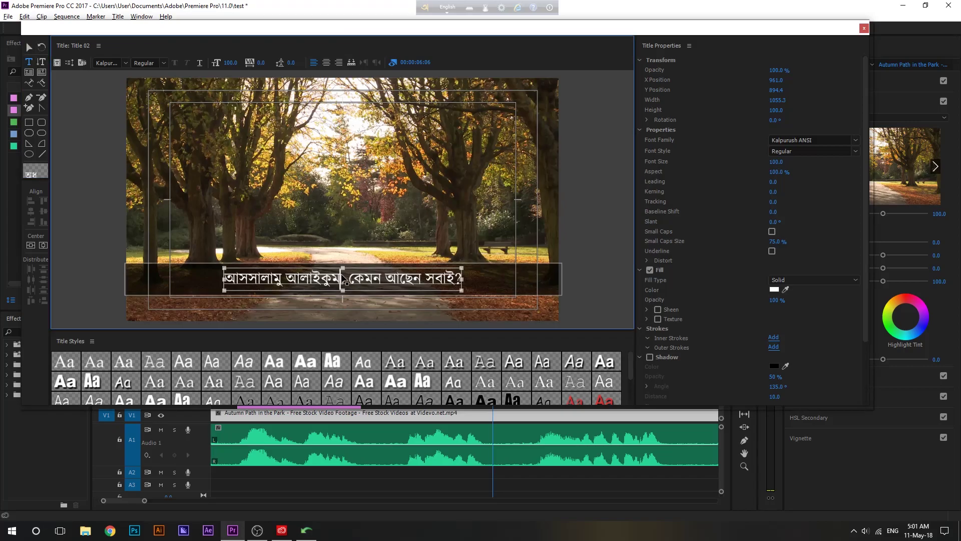
{"action": "key", "text": "ctrl+a"}
{"action": "key", "text": "ctrl+v"}
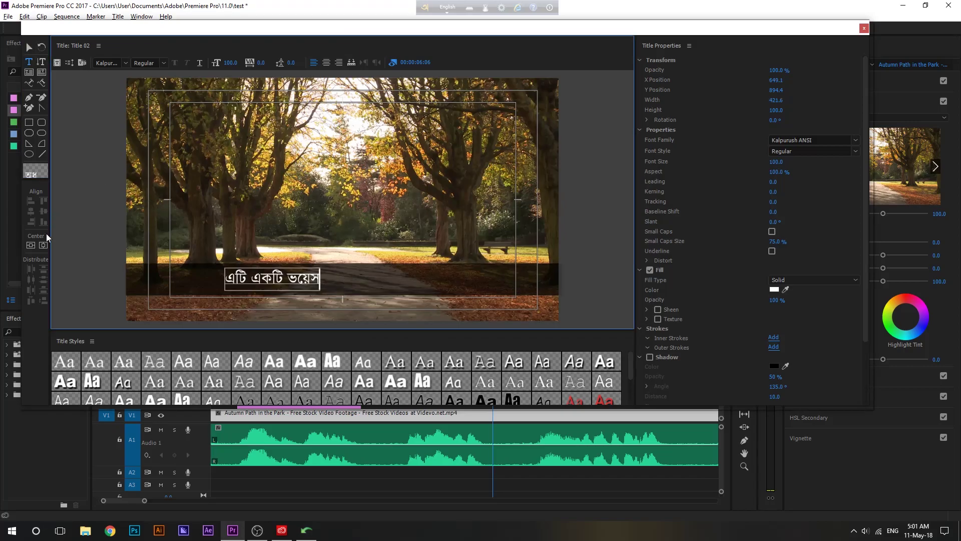
{"action": "left_click", "coordinate": [44, 246]}
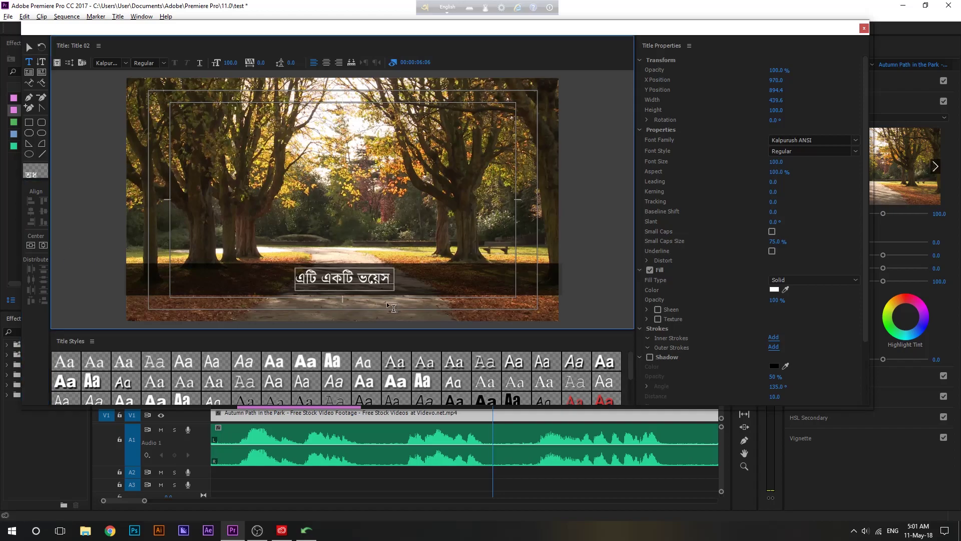
{"action": "type", "text": " ংধ"}
{"action": "type", "text": "সঢ়ষব"}
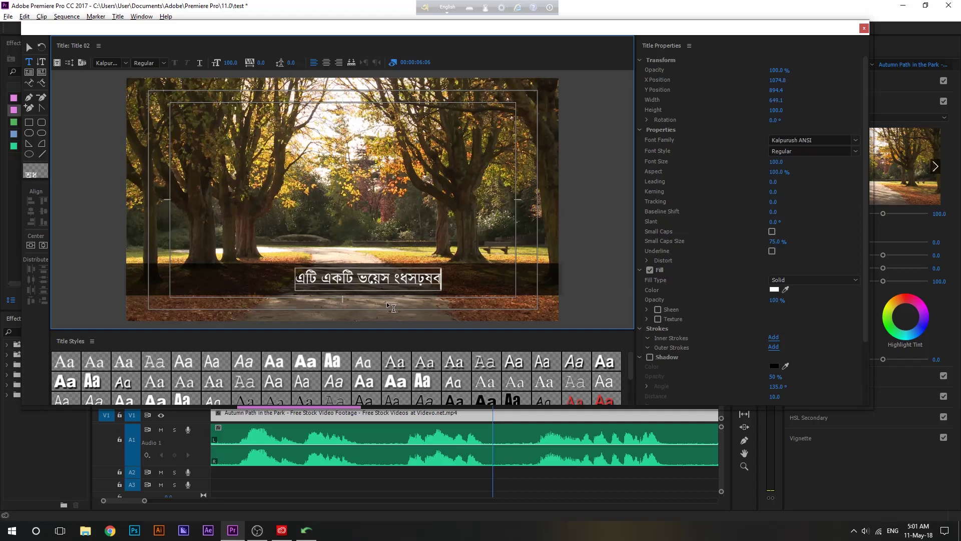
{"action": "left_click_drag", "start_coordinate": [395, 275], "coordinate": [450, 282]}
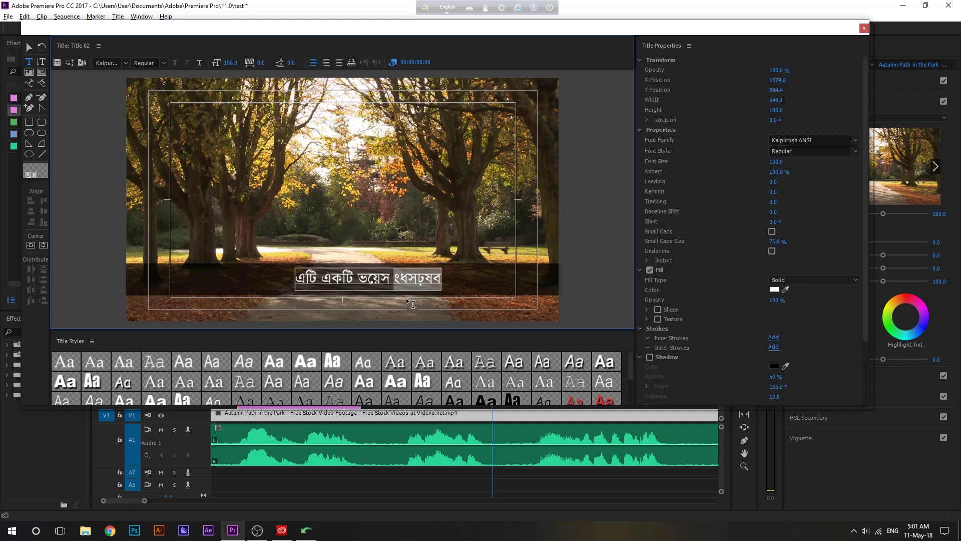
{"action": "left_click_drag", "start_coordinate": [395, 278], "coordinate": [440, 279]}
- Try Kelly Slab and Larimar on the last word, settling on the Libel Suit font
{"action": "left_click", "coordinate": [124, 63]}
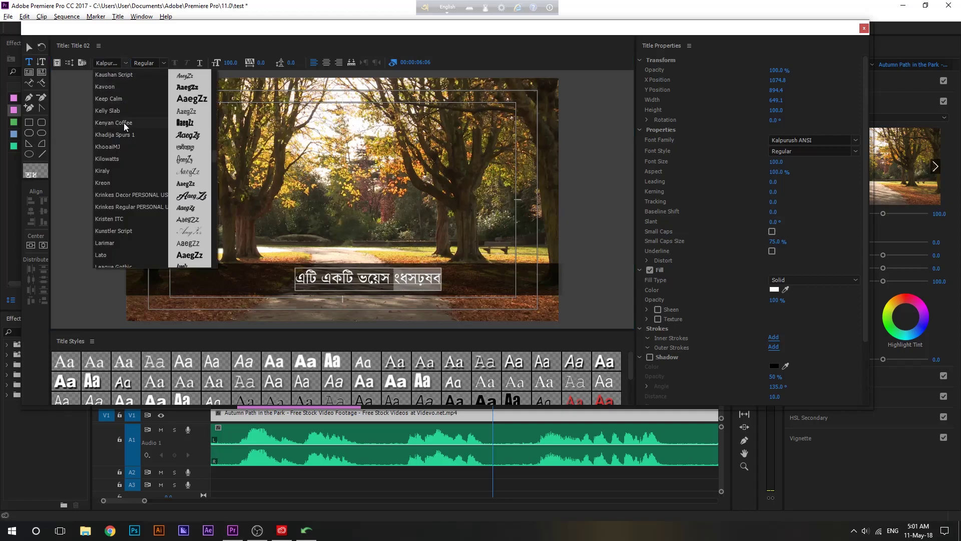
{"action": "left_click", "coordinate": [118, 112]}
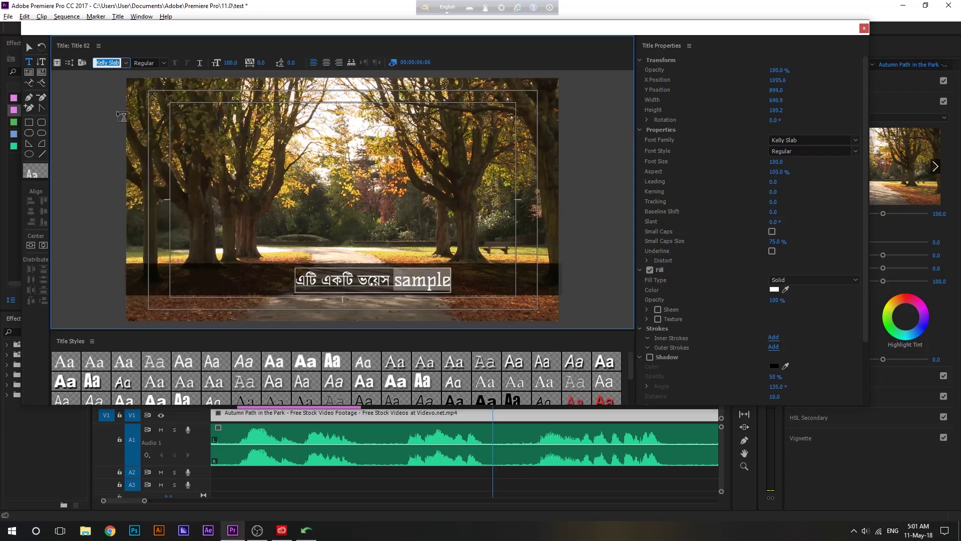
{"action": "left_click", "coordinate": [120, 64]}
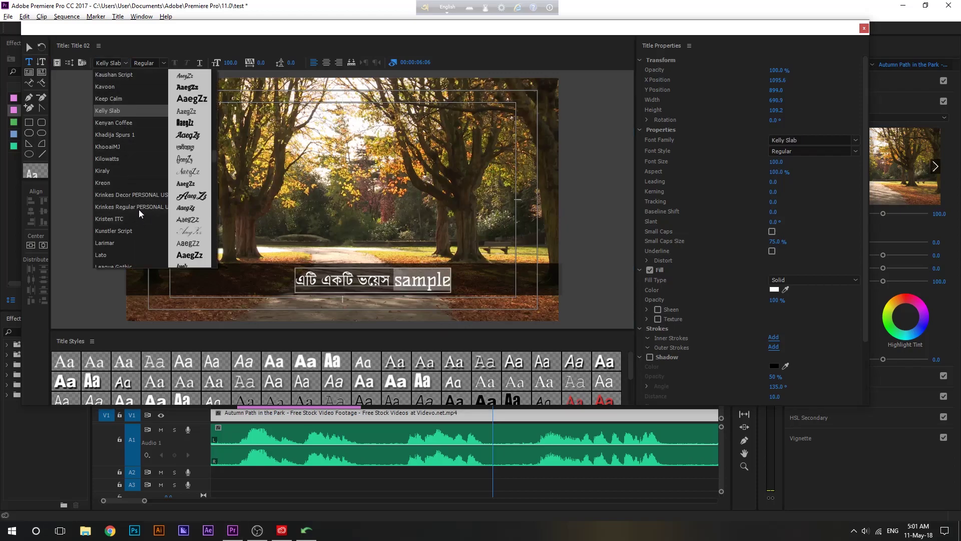
{"action": "scroll", "coordinate": [139, 214], "scroll_direction": "down", "scroll_amount": 2}
{"action": "left_click", "coordinate": [143, 182]}
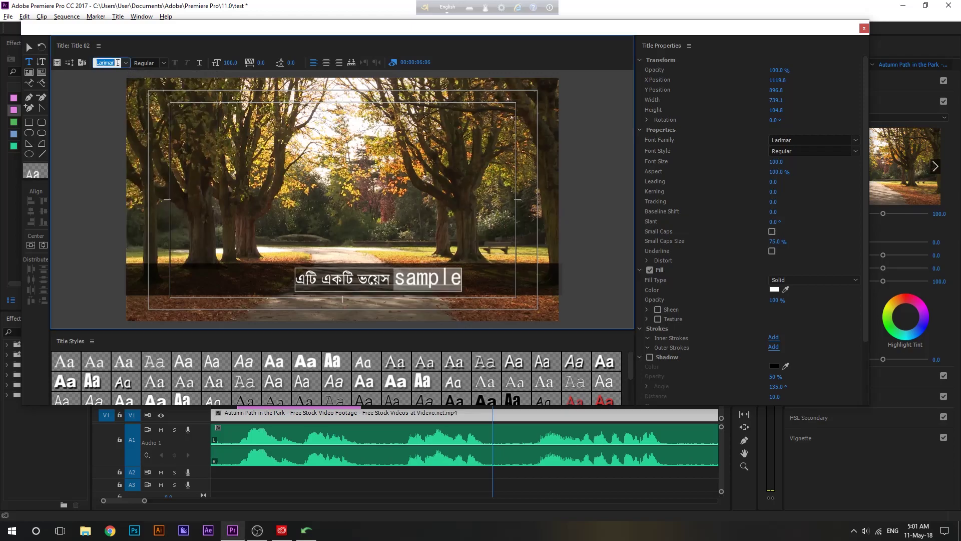
{"action": "scroll", "coordinate": [118, 63], "scroll_direction": "down", "scroll_amount": 1}
{"action": "scroll", "coordinate": [118, 63], "scroll_direction": "down", "scroll_amount": 1}
{"action": "scroll", "coordinate": [117, 64], "scroll_direction": "down", "scroll_amount": 1}
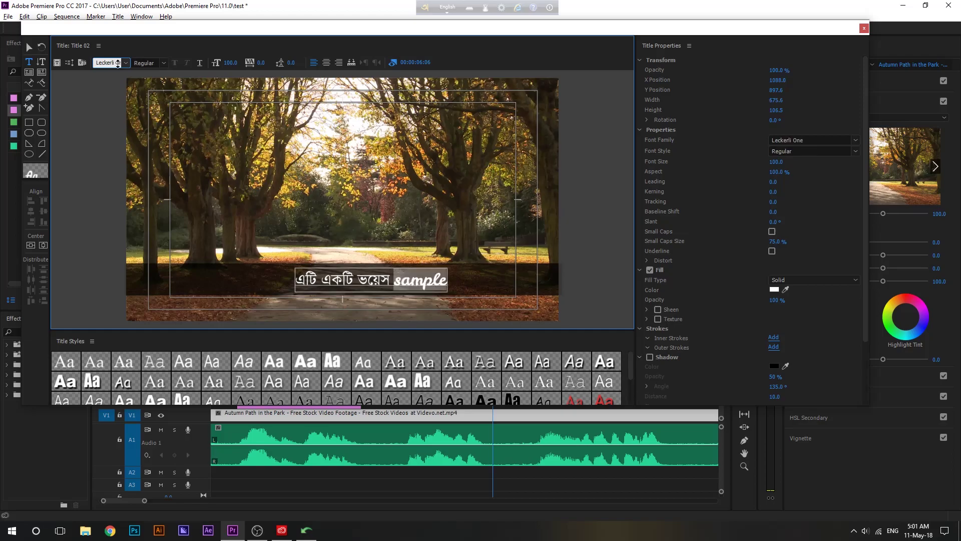
{"action": "scroll", "coordinate": [117, 63], "scroll_direction": "down", "scroll_amount": 1}
{"action": "scroll", "coordinate": [118, 63], "scroll_direction": "down", "scroll_amount": 1}
{"action": "scroll", "coordinate": [118, 63], "scroll_direction": "down", "scroll_amount": 1}
{"action": "scroll", "coordinate": [117, 63], "scroll_direction": "down", "scroll_amount": 1}
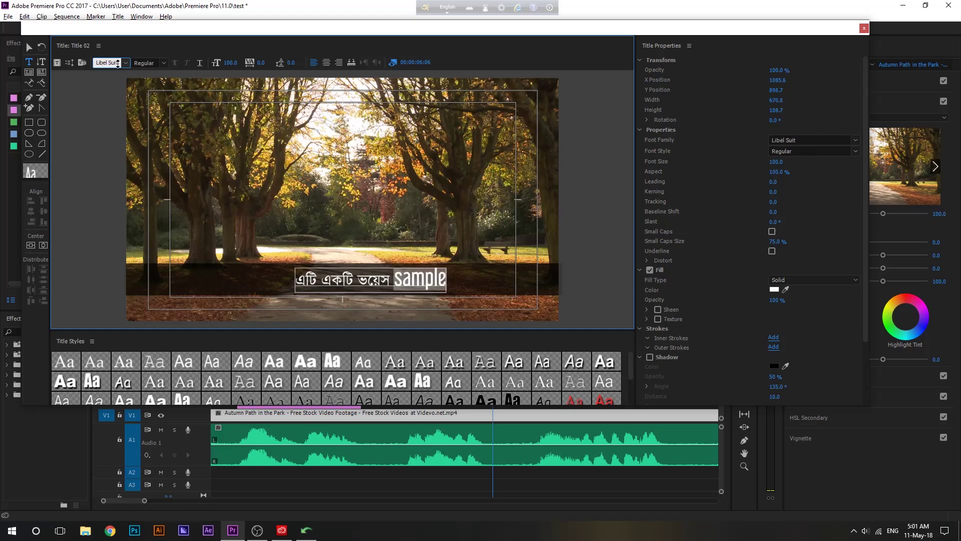
{"action": "left_click", "coordinate": [30, 49]}
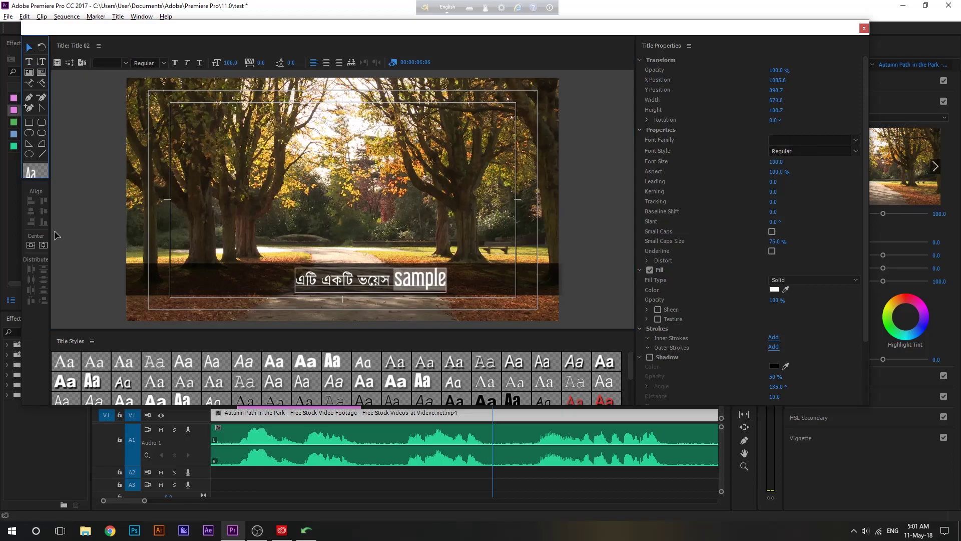
- Select the whole title text object, centre it horizontally, and close the Titler
{"action": "left_click", "coordinate": [245, 181]}
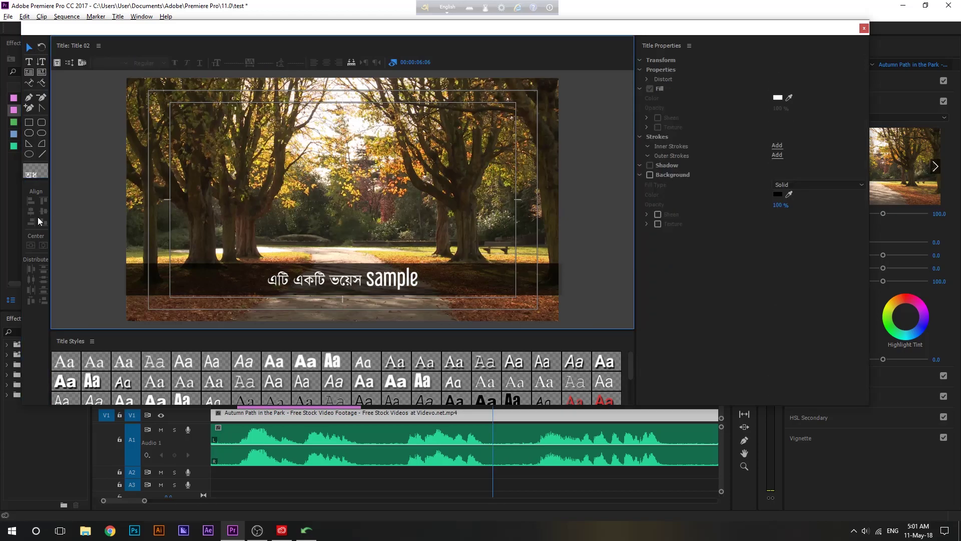
{"action": "left_click", "coordinate": [311, 282]}
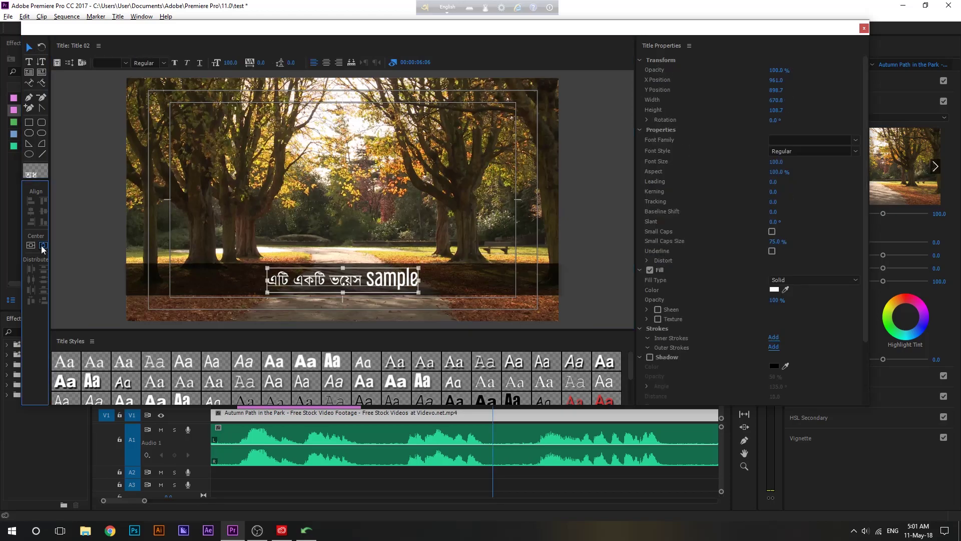
{"action": "left_click", "coordinate": [408, 175]}
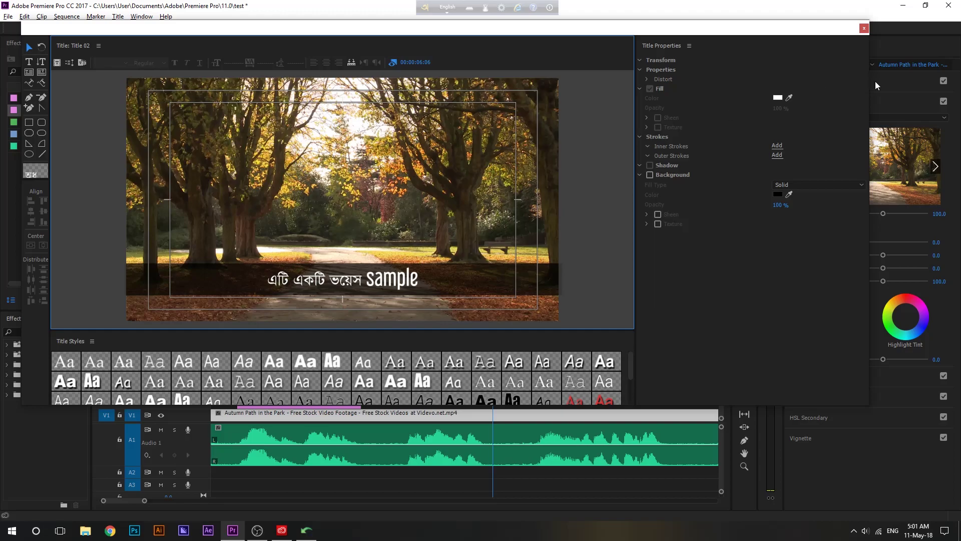
{"action": "left_click", "coordinate": [864, 28]}
{"action": "left_click", "coordinate": [405, 342]}
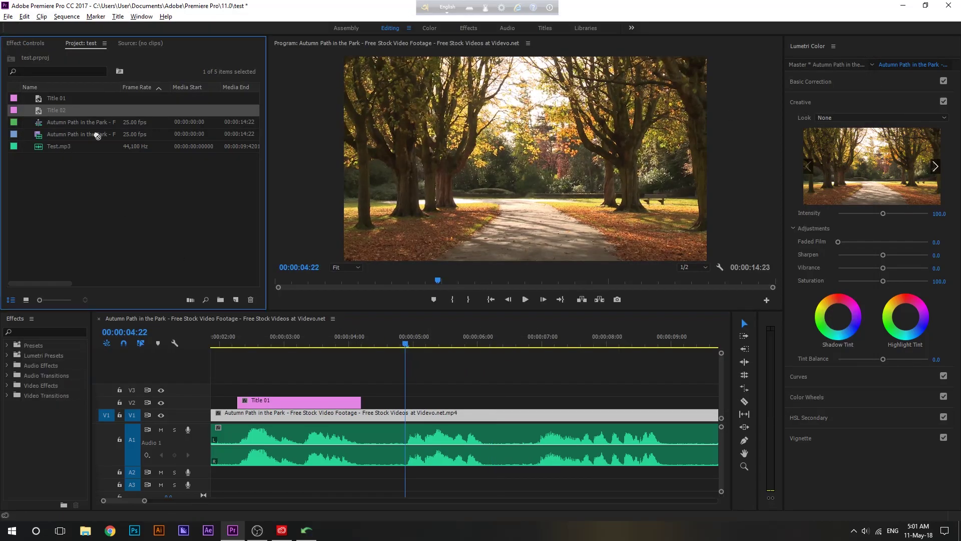
{"action": "left_click_drag", "start_coordinate": [54, 121], "coordinate": [401, 401]}
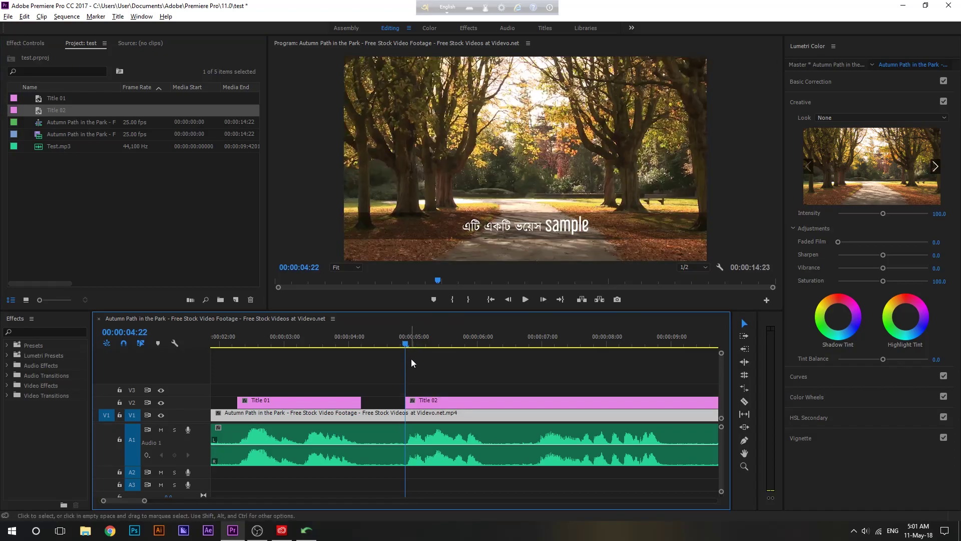
{"action": "left_click_drag", "start_coordinate": [406, 344], "coordinate": [485, 365]}
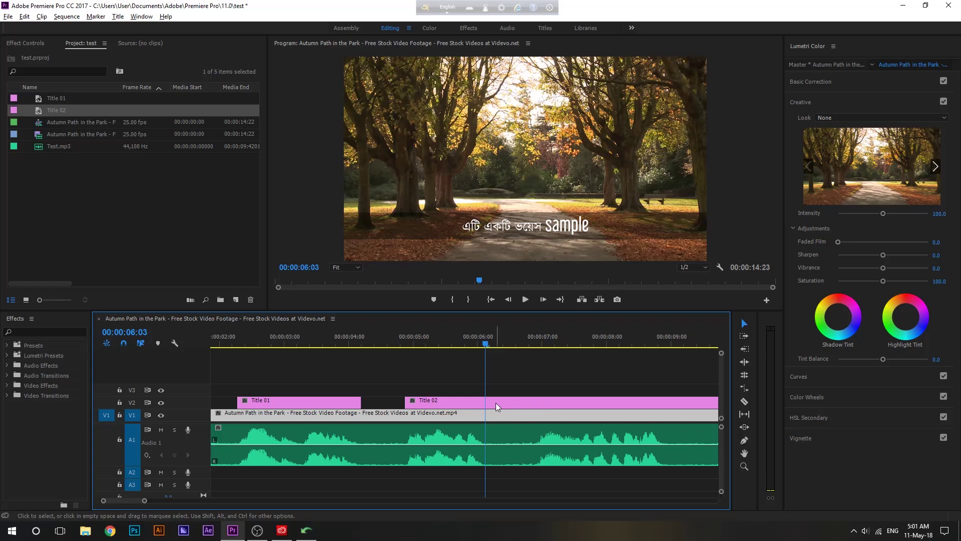
{"action": "scroll", "coordinate": [596, 413], "scroll_direction": "down", "scroll_amount": 3}
{"action": "scroll", "coordinate": [596, 413], "scroll_direction": "up", "scroll_amount": 3}
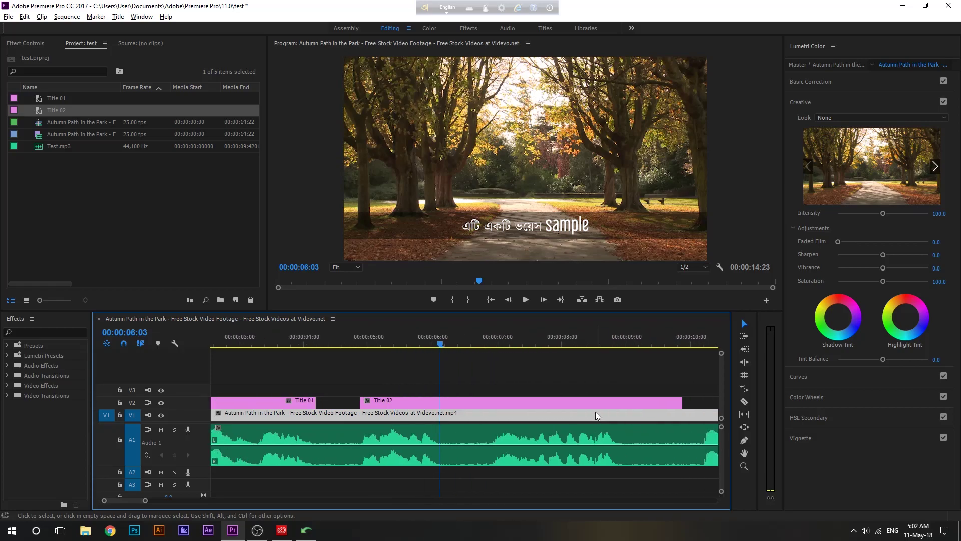
{"action": "scroll", "coordinate": [596, 414], "scroll_direction": "down", "scroll_amount": 2}
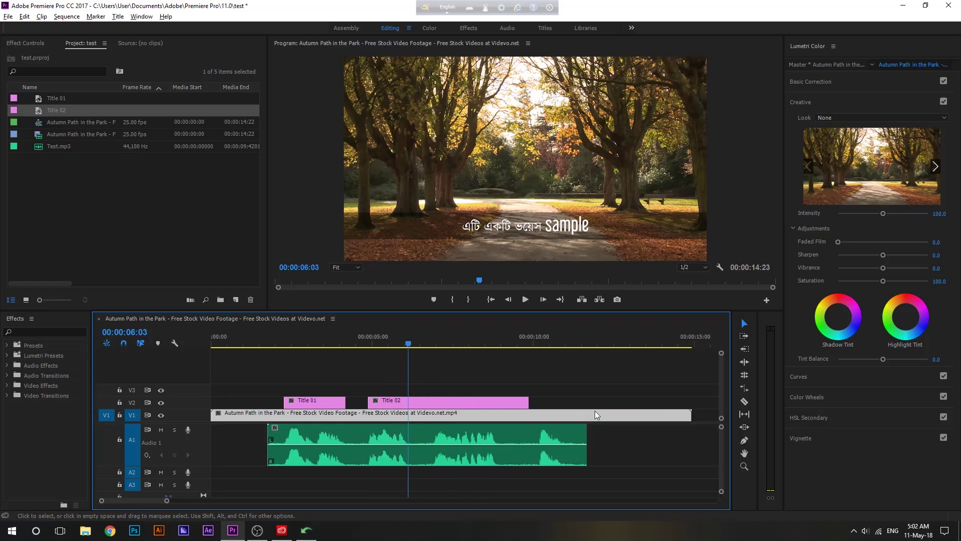
{"action": "scroll", "coordinate": [596, 414], "scroll_direction": "up", "scroll_amount": 2}
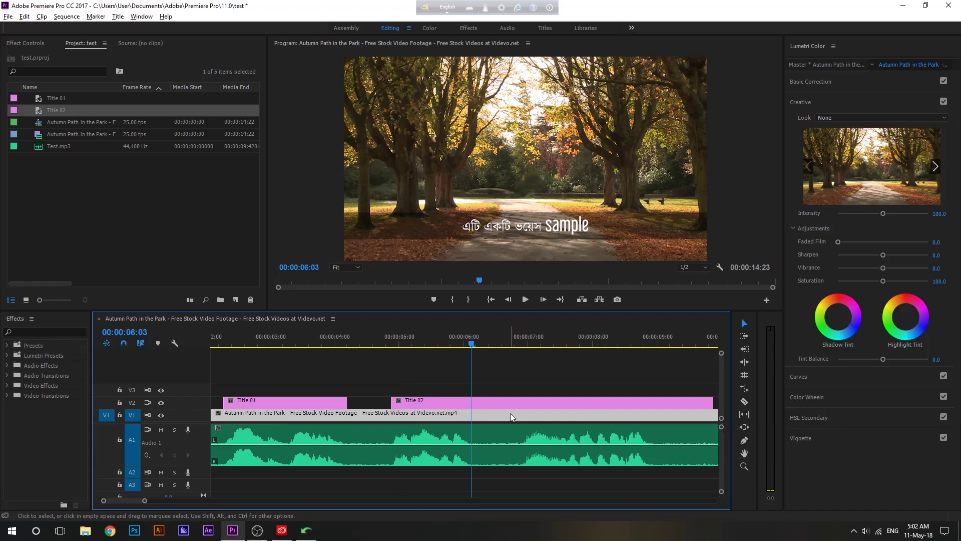
{"action": "scroll", "coordinate": [506, 410], "scroll_direction": "up", "scroll_amount": 2}
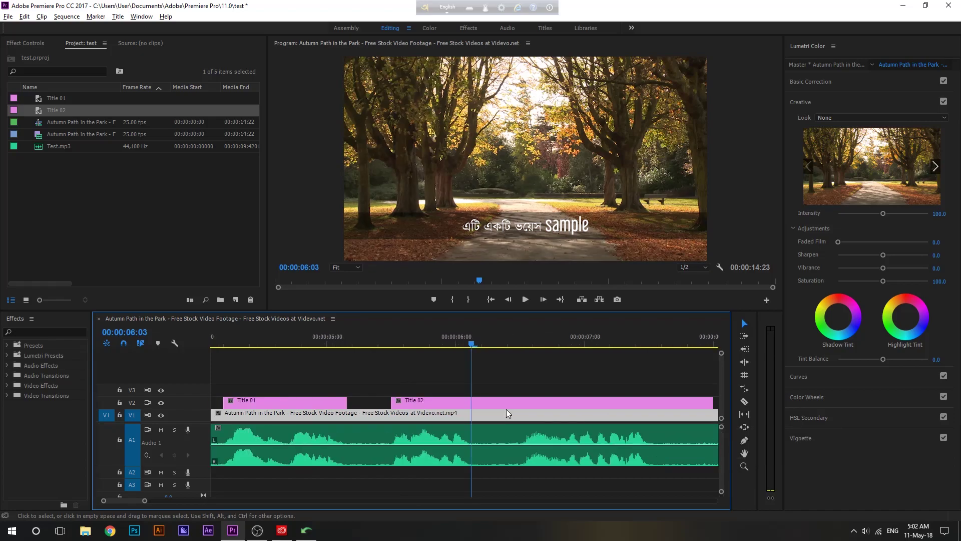
{"action": "scroll", "coordinate": [507, 410], "scroll_direction": "up", "scroll_amount": 2}
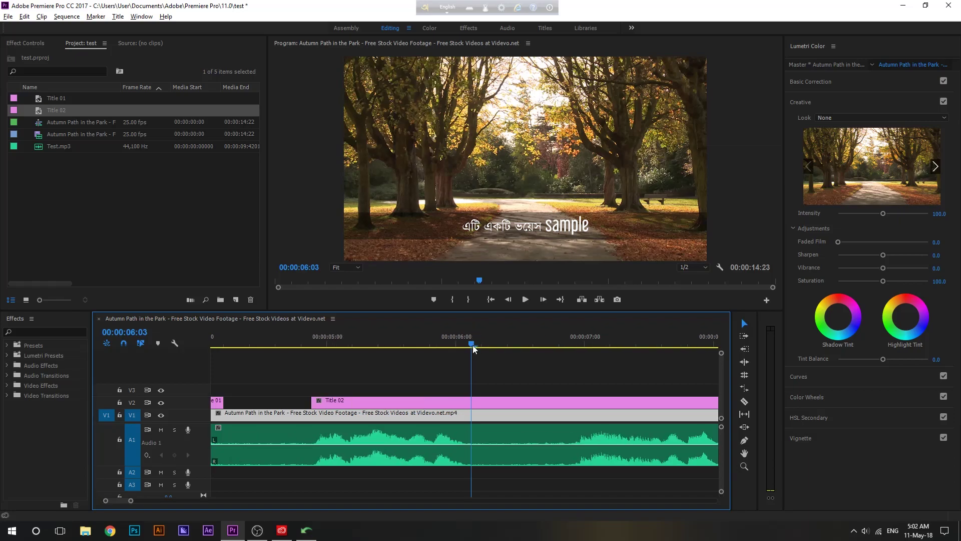
{"action": "key", "text": "minus"}
{"action": "key", "text": "equal"}
{"action": "key", "text": "minus"}
{"action": "key", "text": "equal"}
{"action": "key", "text": "minus"}
{"action": "key", "text": "equal"}
{"action": "key", "text": "minus"}
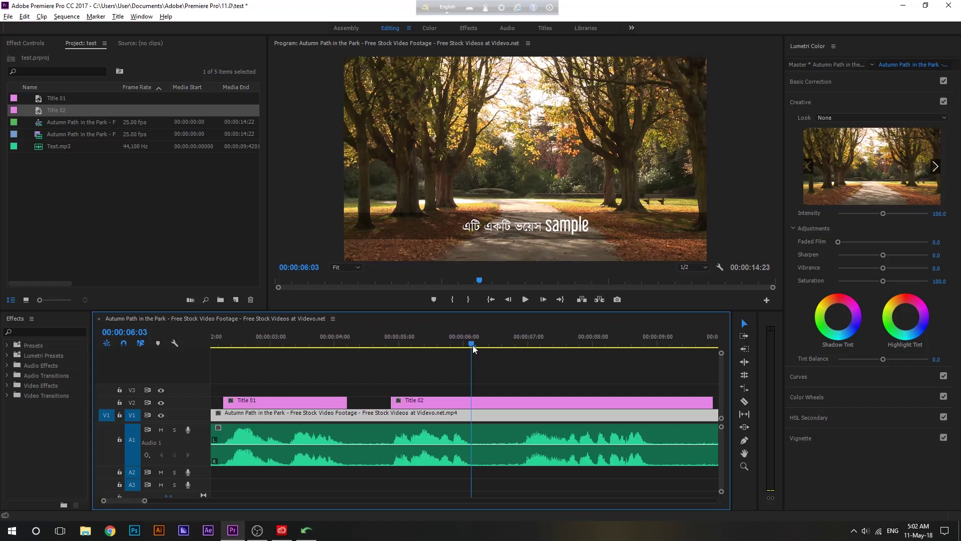
{"action": "key", "text": "minus"}
{"action": "key", "text": "equal"}
{"action": "key", "text": "minus"}
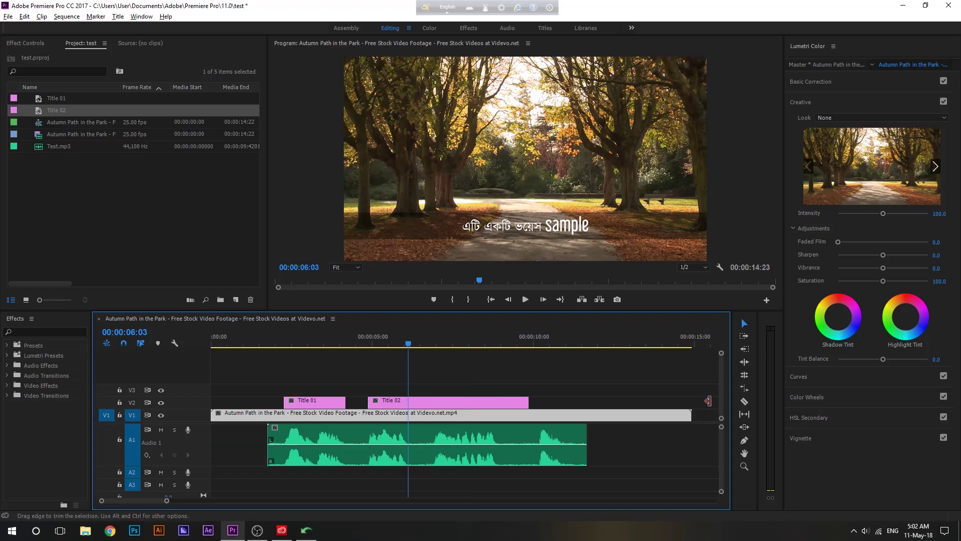
{"action": "left_click_drag", "start_coordinate": [536, 403], "coordinate": [426, 403]}
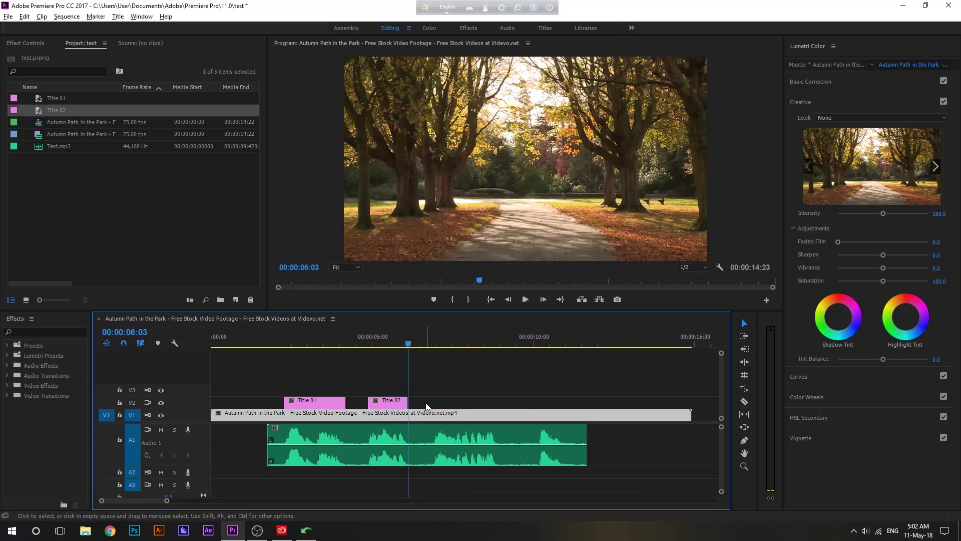
{"action": "key", "text": "equal"}
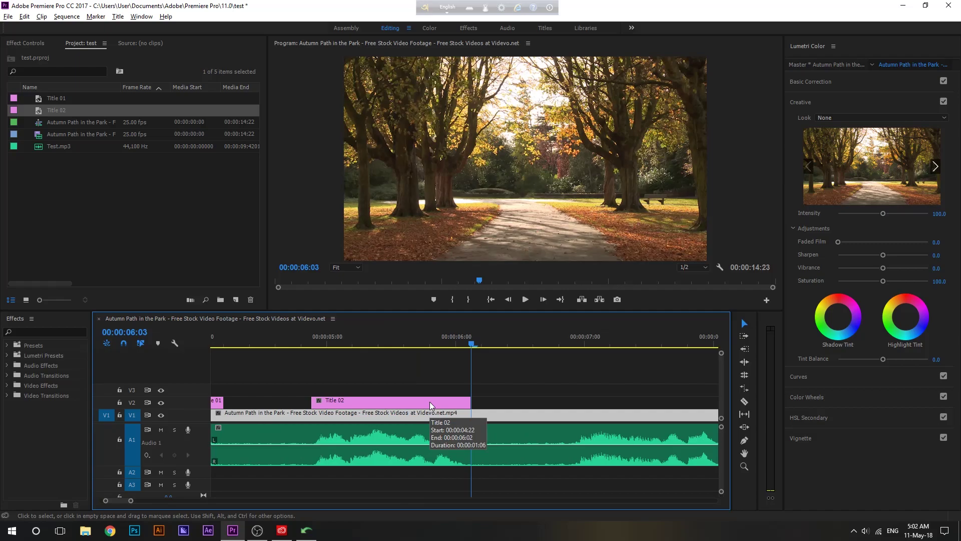
{"action": "key", "text": "equal"}
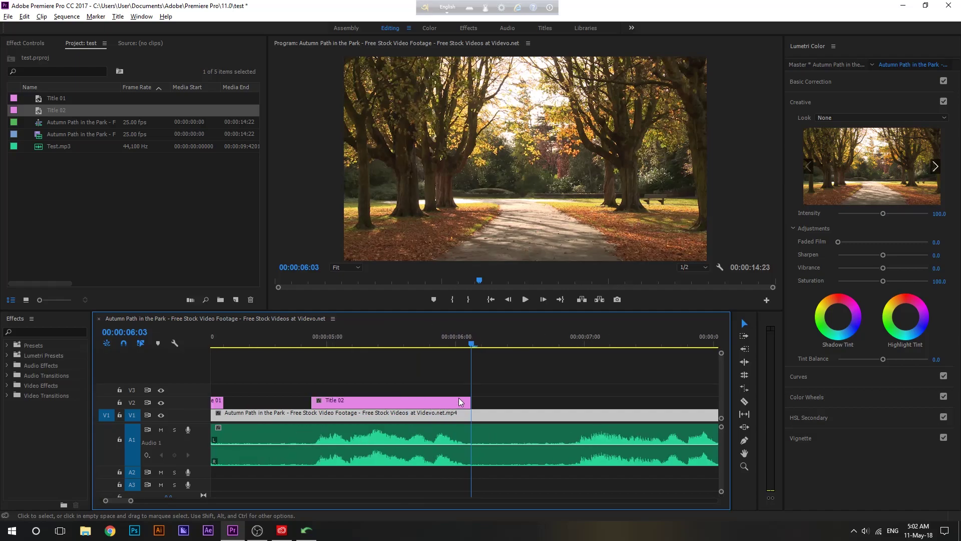
{"action": "key", "text": "ctrl+z"}
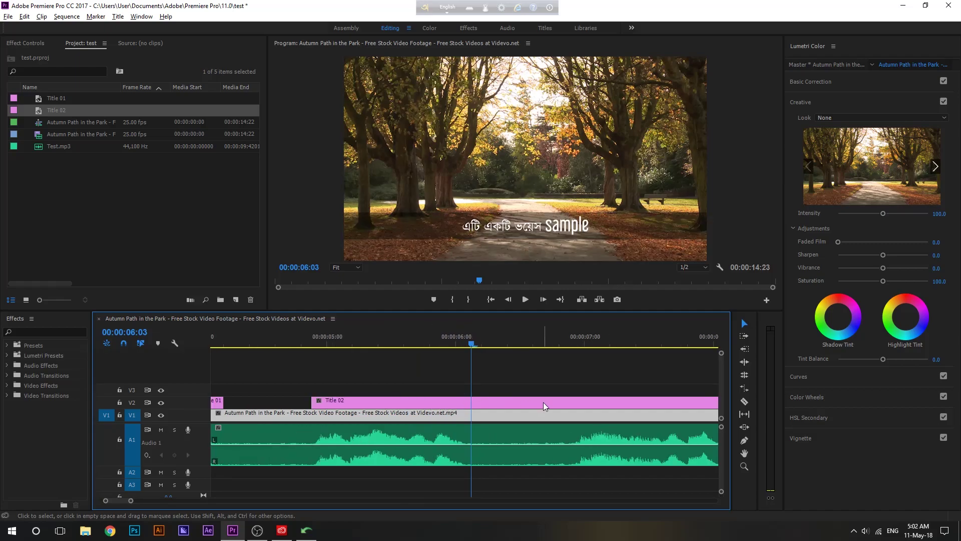
{"action": "scroll", "coordinate": [543, 401], "scroll_direction": "up", "scroll_amount": 1}
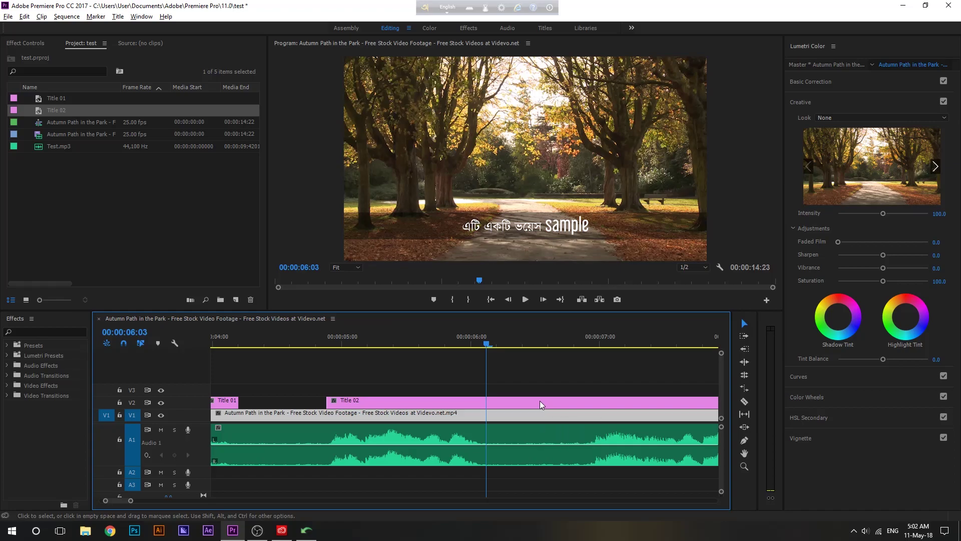
- Make a trial razor cut on Title 02 at the playhead, then undo it
{"action": "key", "text": "c"}
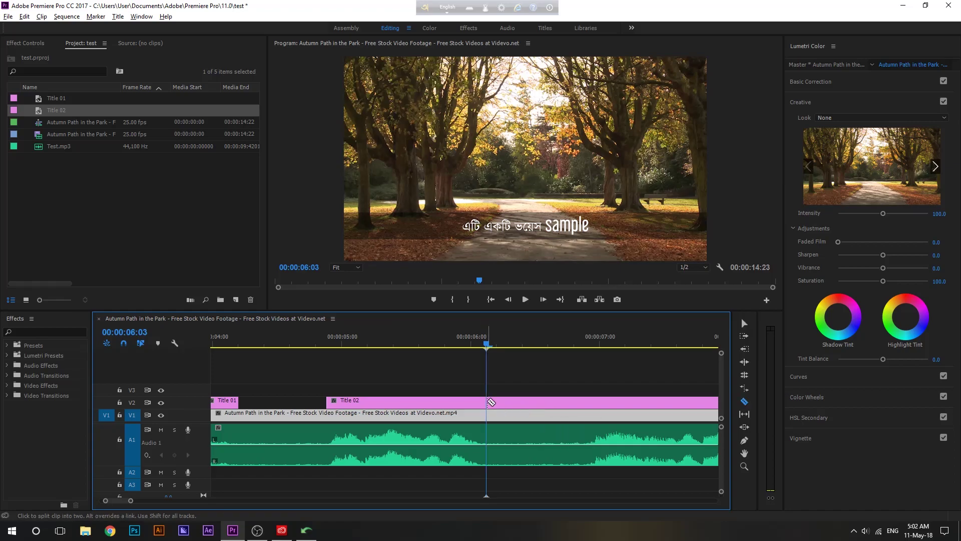
{"action": "left_click", "coordinate": [487, 402]}
{"action": "key", "text": "v"}
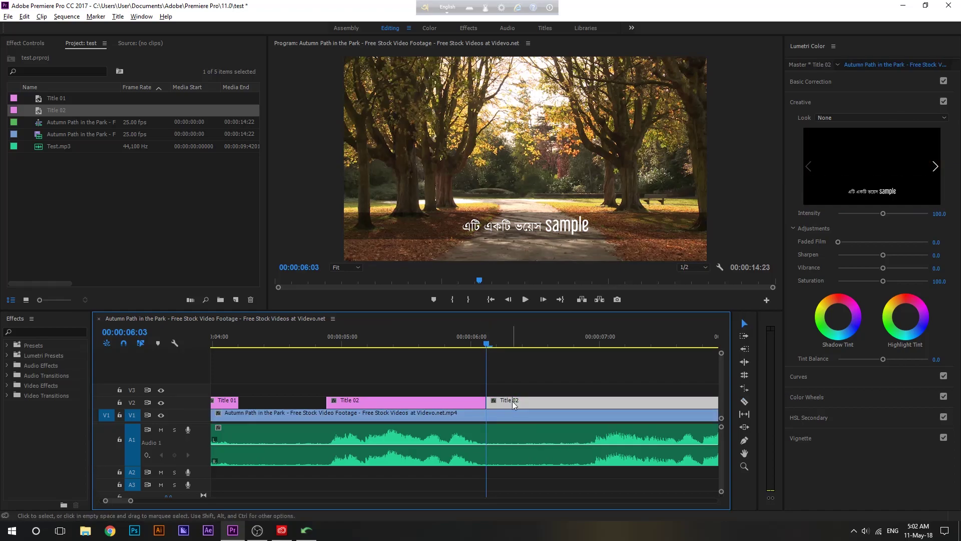
{"action": "key", "text": "ctrl+z"}
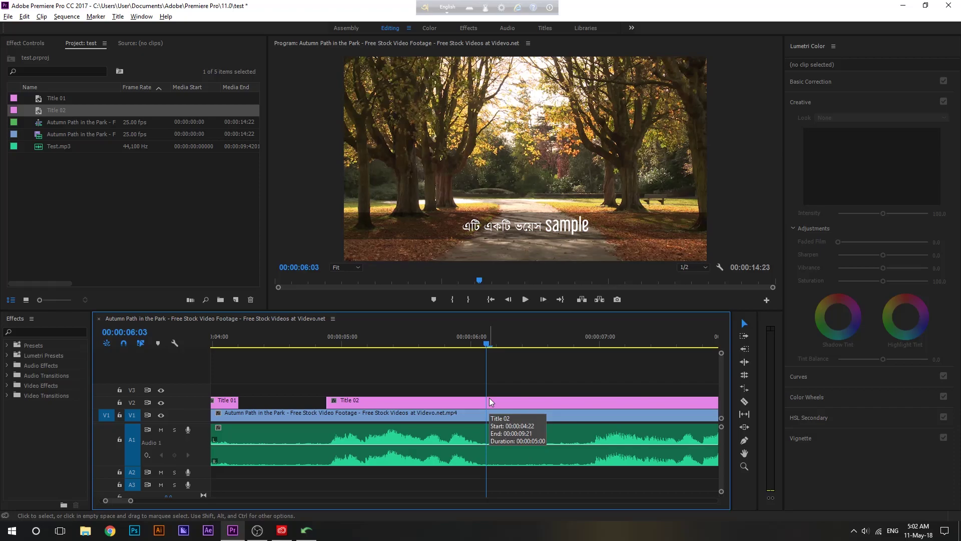
- Cut Title 02 at 00:00:06:03 and delete the piece after the cut
{"action": "key", "text": "c"}
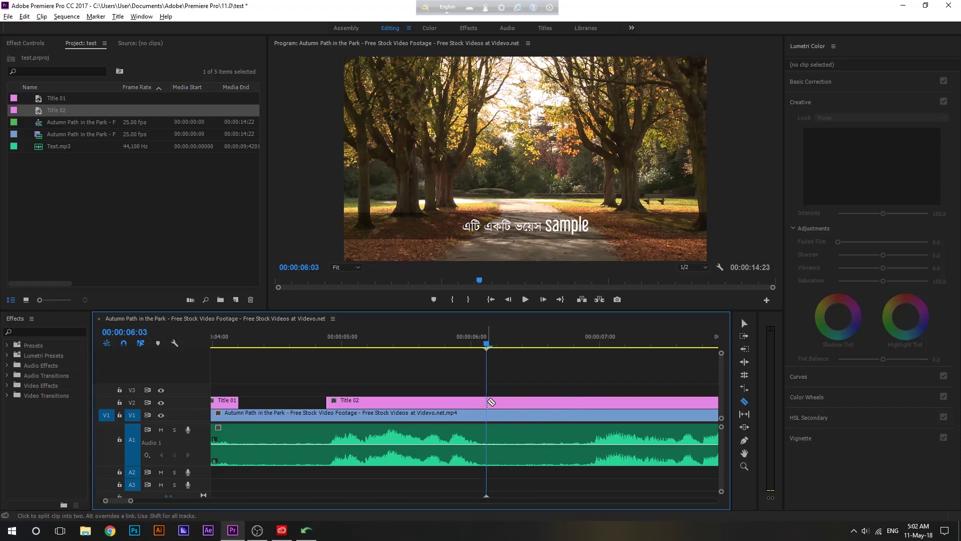
{"action": "left_click", "coordinate": [487, 401]}
{"action": "key", "text": "v"}
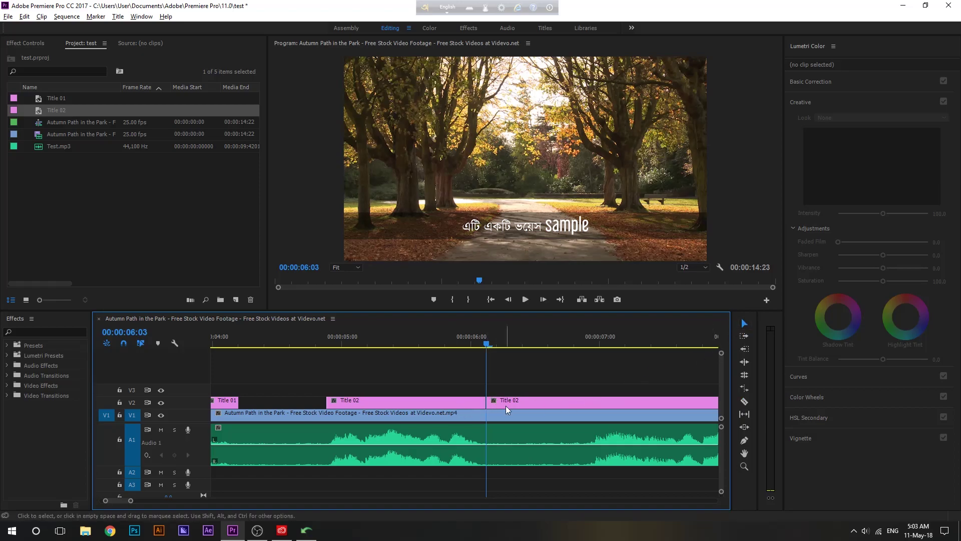
{"action": "left_click", "coordinate": [744, 323]}
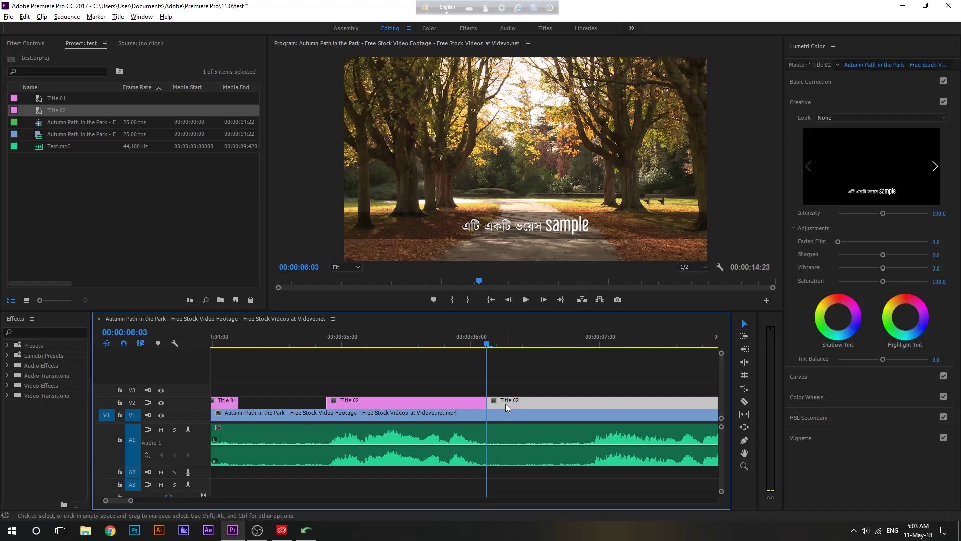
{"action": "key", "text": "Delete"}
{"action": "left_click_drag", "start_coordinate": [489, 343], "coordinate": [327, 357]}
{"action": "scroll", "coordinate": [350, 375], "scroll_direction": "up", "scroll_amount": 2}
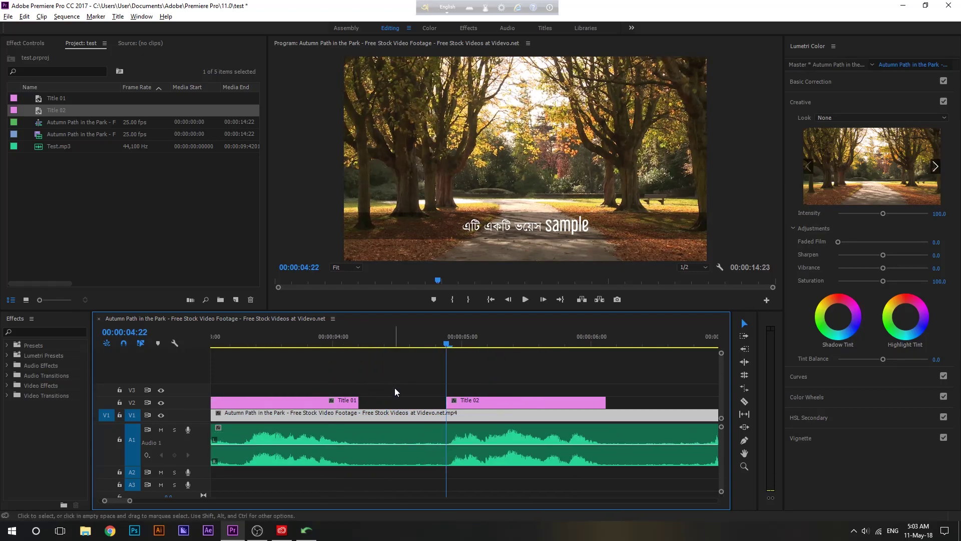
{"action": "scroll", "coordinate": [392, 385], "scroll_direction": "up", "scroll_amount": 3}
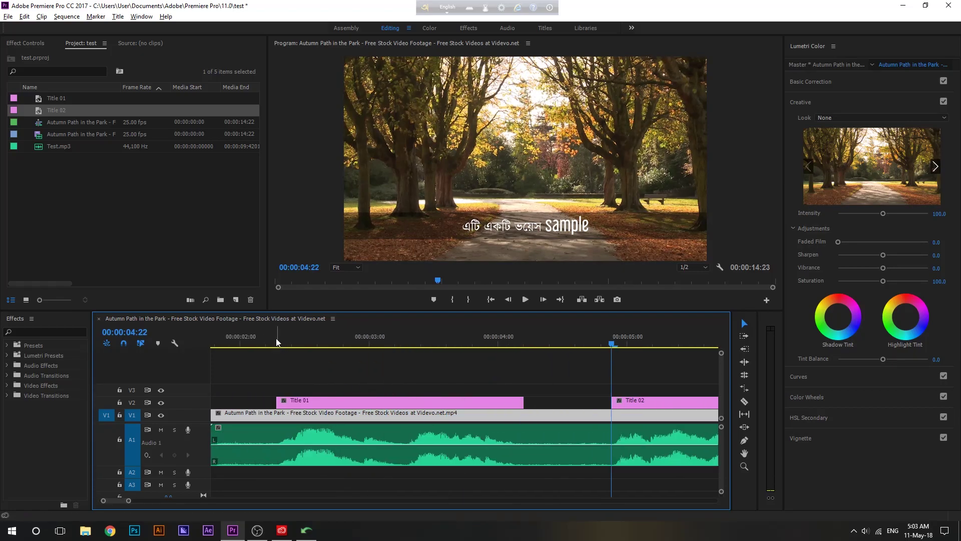
{"action": "key", "text": "minus"}
{"action": "left_click", "coordinate": [348, 339]}
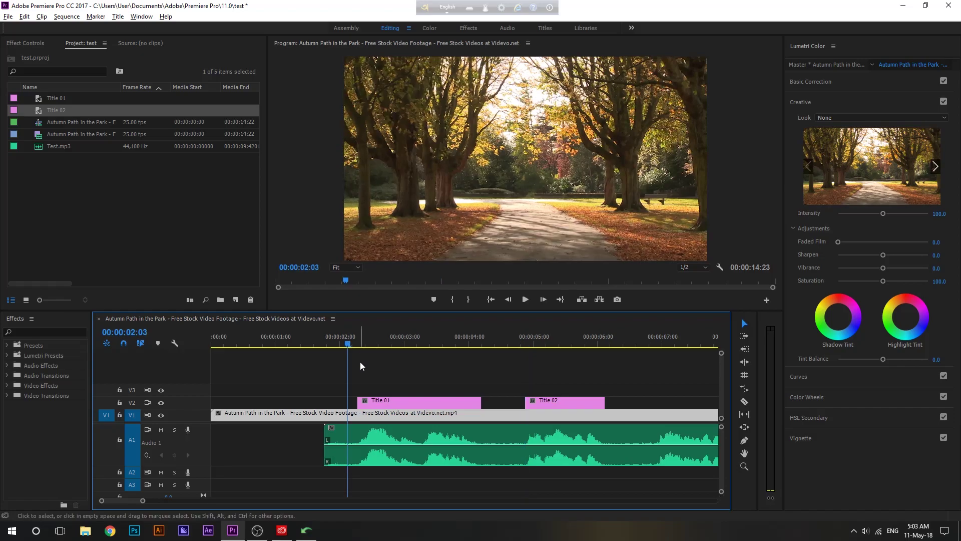
{"action": "key", "text": "space"}
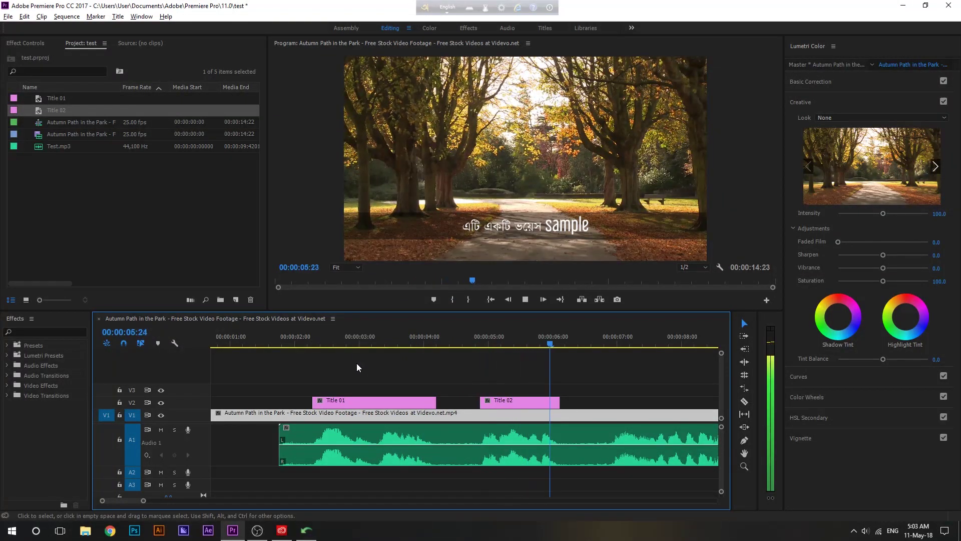
{"action": "key", "text": "space"}
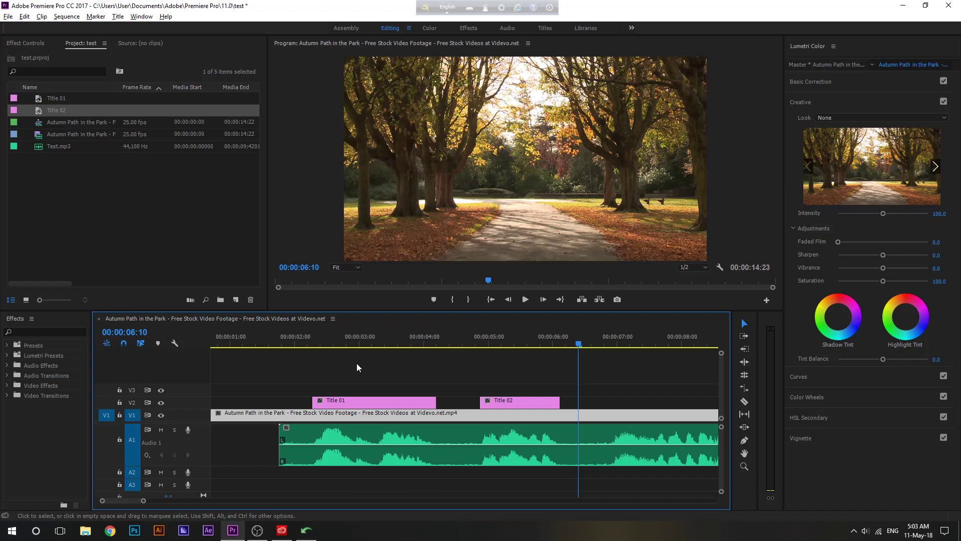
{"action": "scroll", "coordinate": [336, 371], "scroll_direction": "down", "scroll_amount": 5}
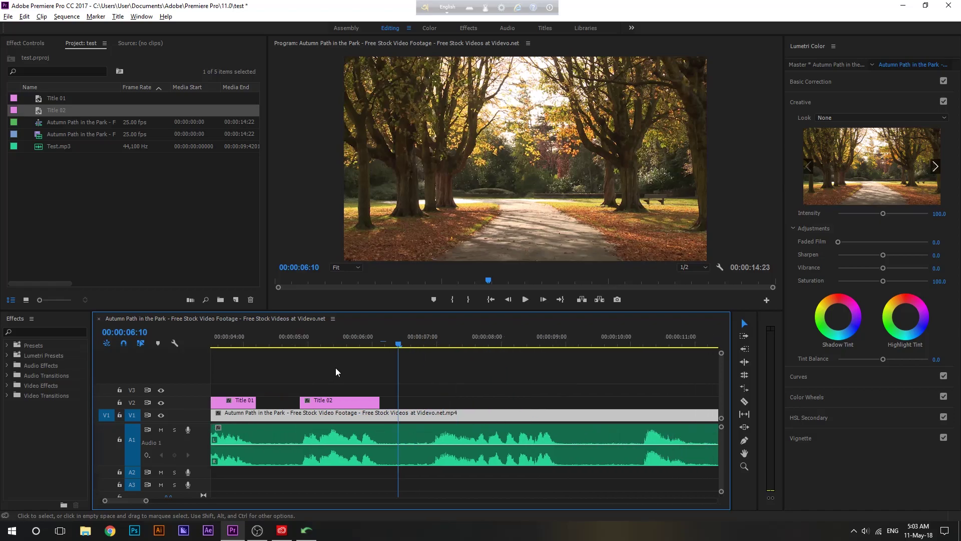
{"action": "scroll", "coordinate": [383, 374], "scroll_direction": "down", "scroll_amount": 1}
{"action": "scroll", "coordinate": [383, 375], "scroll_direction": "up", "scroll_amount": 1}
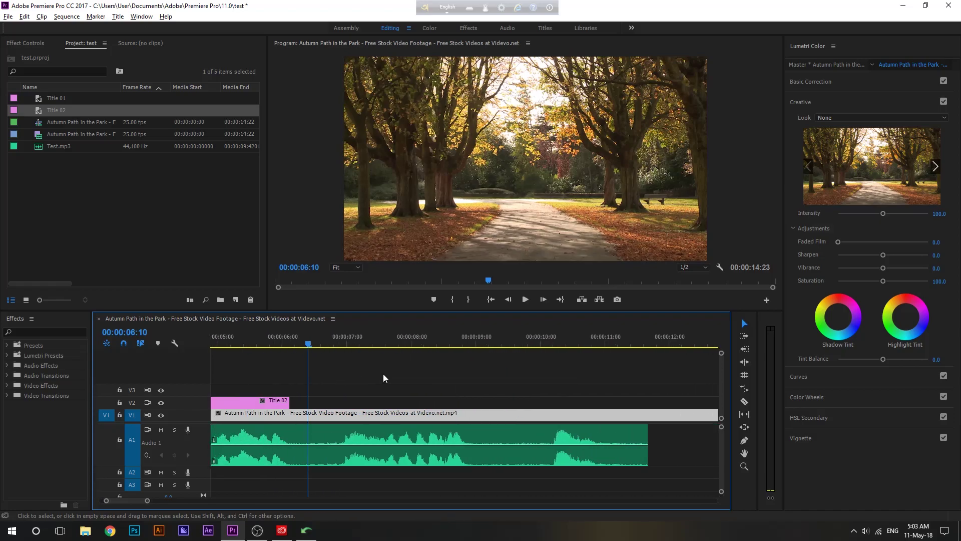
{"action": "scroll", "coordinate": [384, 374], "scroll_direction": "up", "scroll_amount": 2}
{"action": "scroll", "coordinate": [381, 376], "scroll_direction": "up", "scroll_amount": 2}
{"action": "scroll", "coordinate": [373, 355], "scroll_direction": "up", "scroll_amount": 1}
{"action": "left_click", "coordinate": [367, 339]}
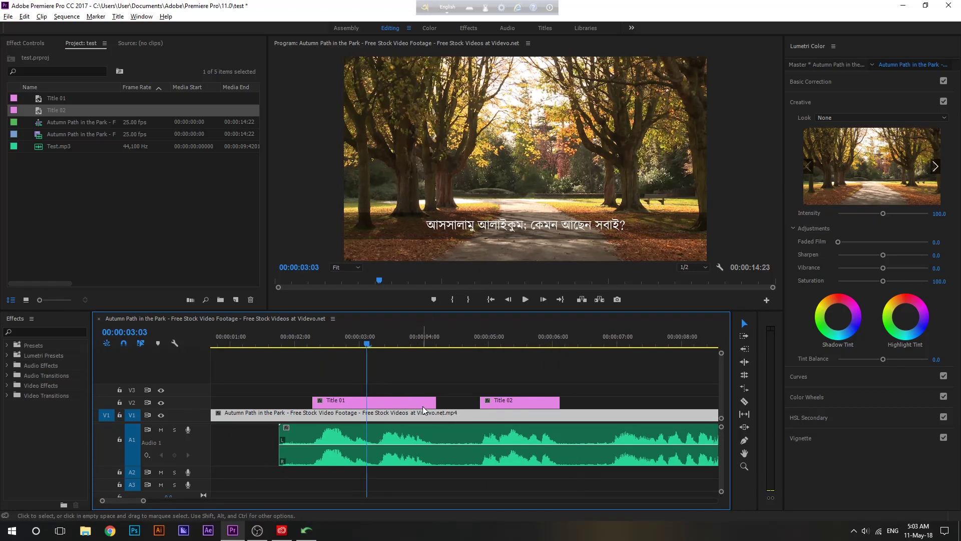
{"action": "scroll", "coordinate": [422, 407], "scroll_direction": "down", "scroll_amount": 2}
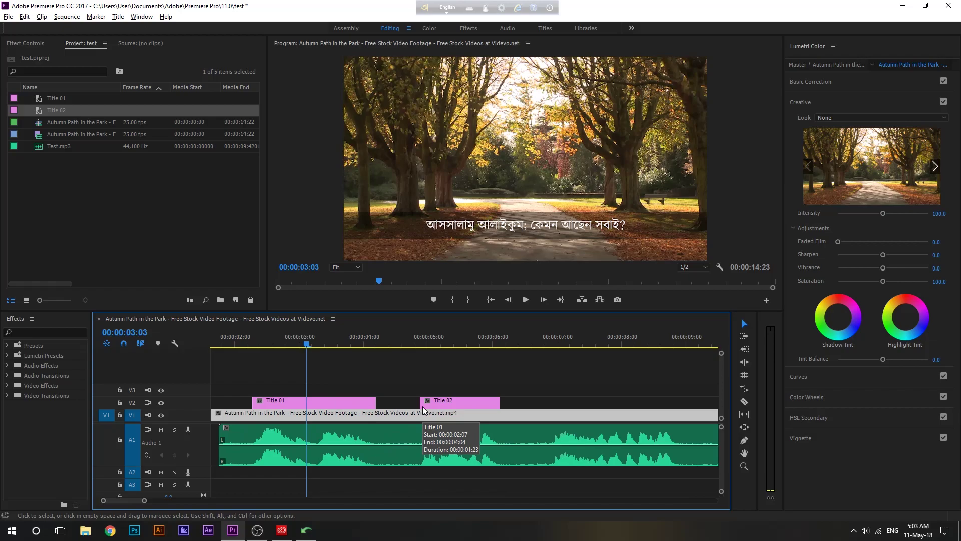
{"action": "scroll", "coordinate": [423, 410], "scroll_direction": "down", "scroll_amount": 2}
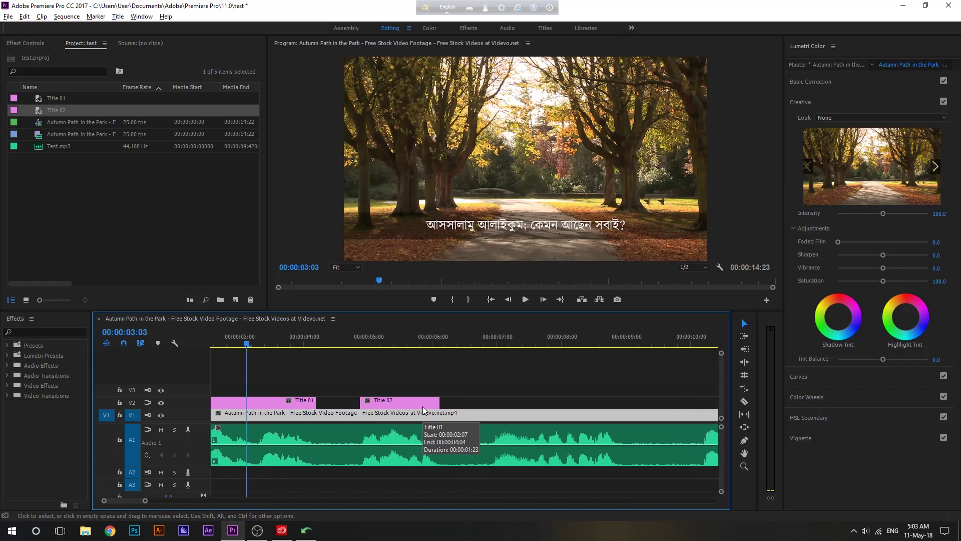
{"action": "scroll", "coordinate": [423, 406], "scroll_direction": "up", "scroll_amount": 2}
{"action": "scroll", "coordinate": [422, 406], "scroll_direction": "up", "scroll_amount": 2}
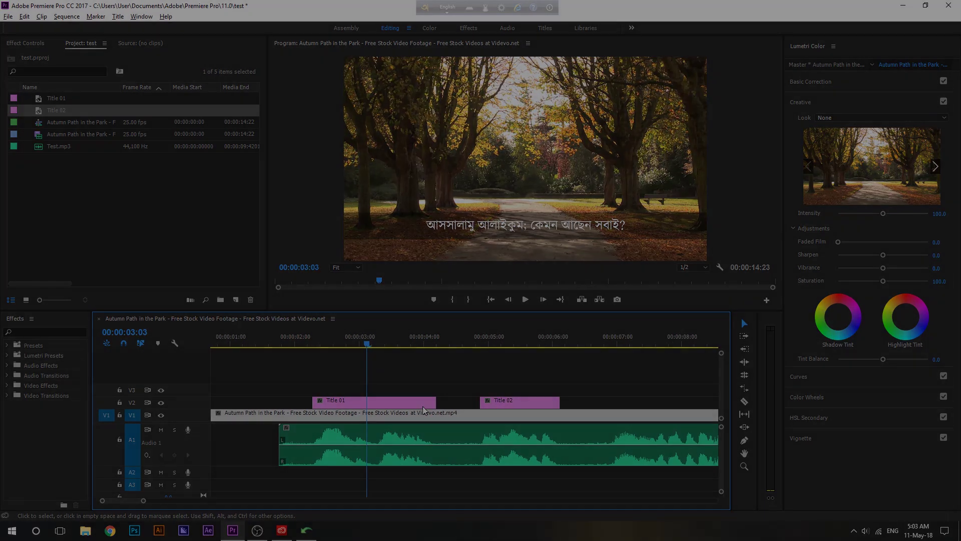